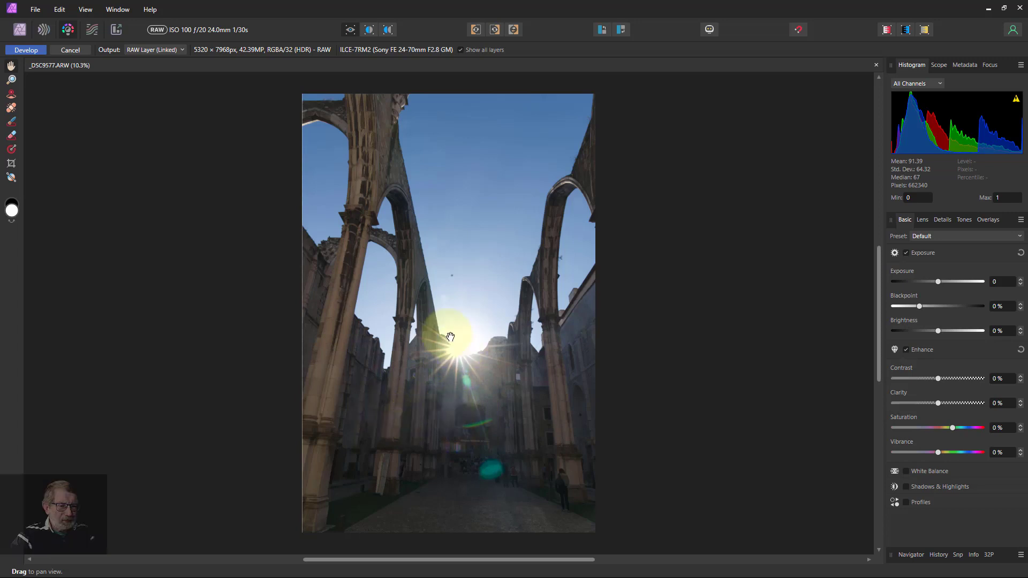
# Turn on the clipped highlights and clipped tones overlays, and try an exposure of -1 before resetting it to 0.
pyautogui.click(888, 30)
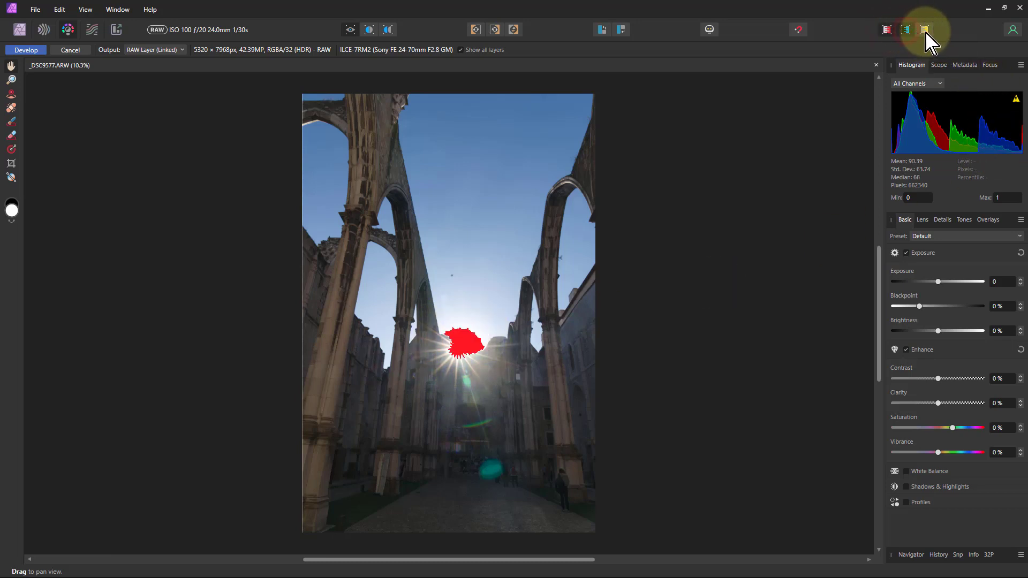
pyautogui.click(924, 30)
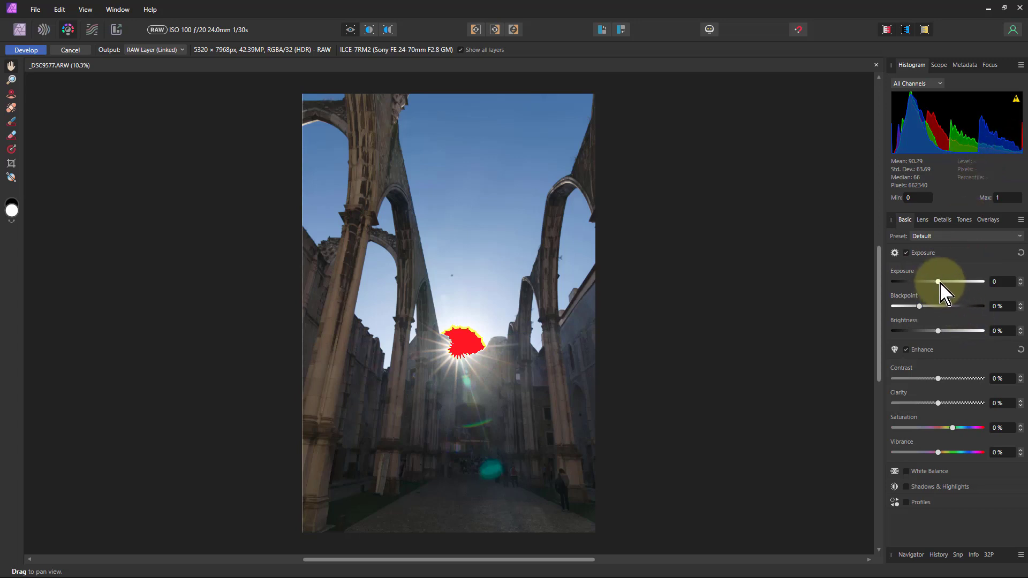
pyautogui.moveTo(940, 282); pyautogui.dragTo(931, 281)
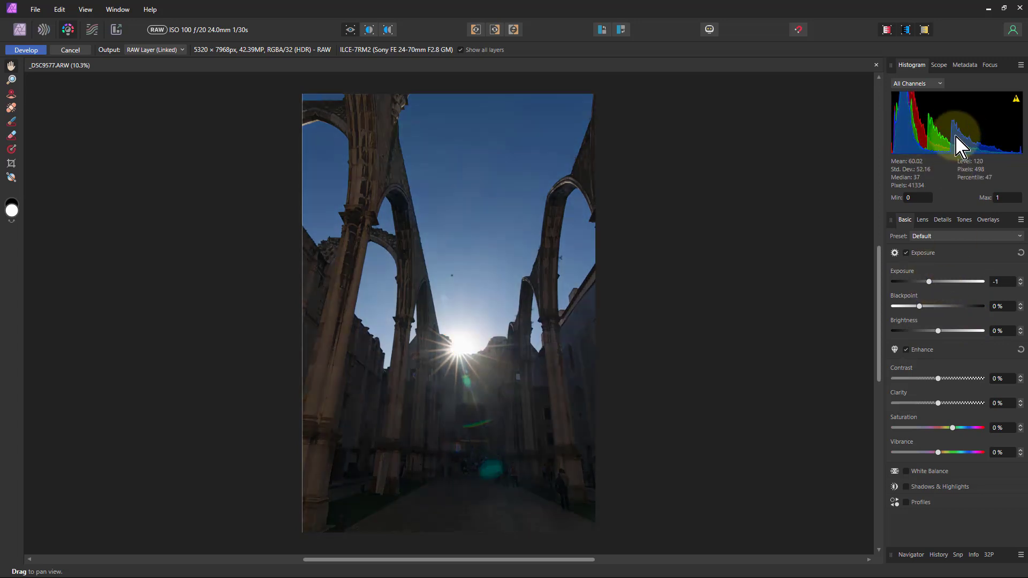
pyautogui.doubleClick(931, 282)
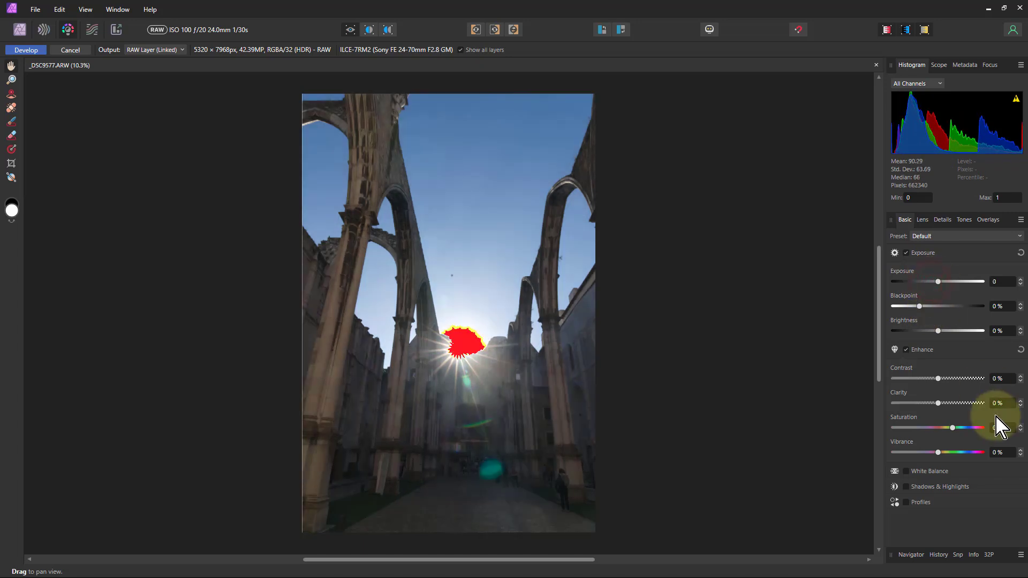
# Enable the Shadows & Highlights adjustment and set highlights to -52% and shadows to 74%.
pyautogui.click(911, 488)
pyautogui.scroll(-1, 946, 494)
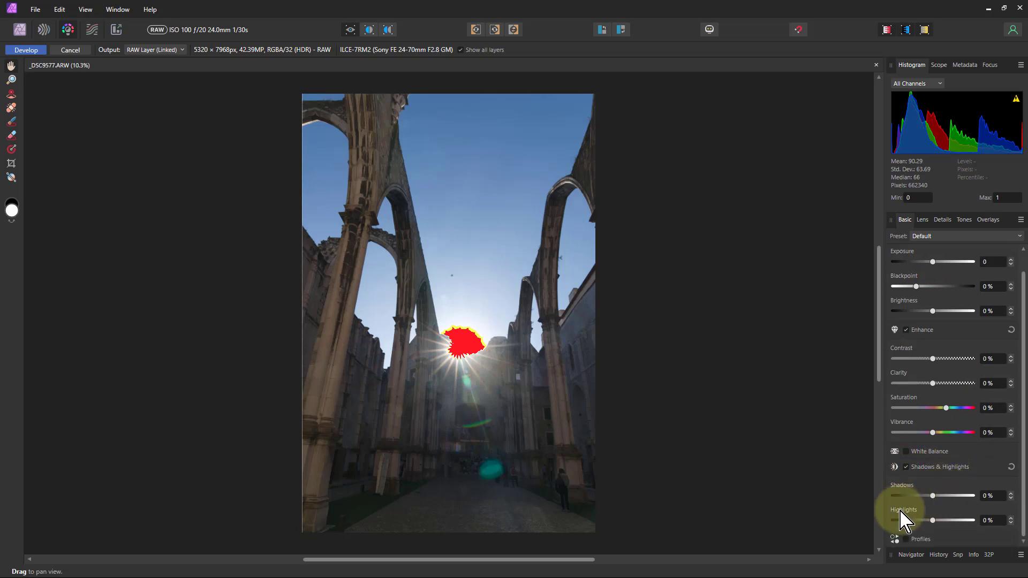
pyautogui.moveTo(934, 521); pyautogui.dragTo(913, 521)
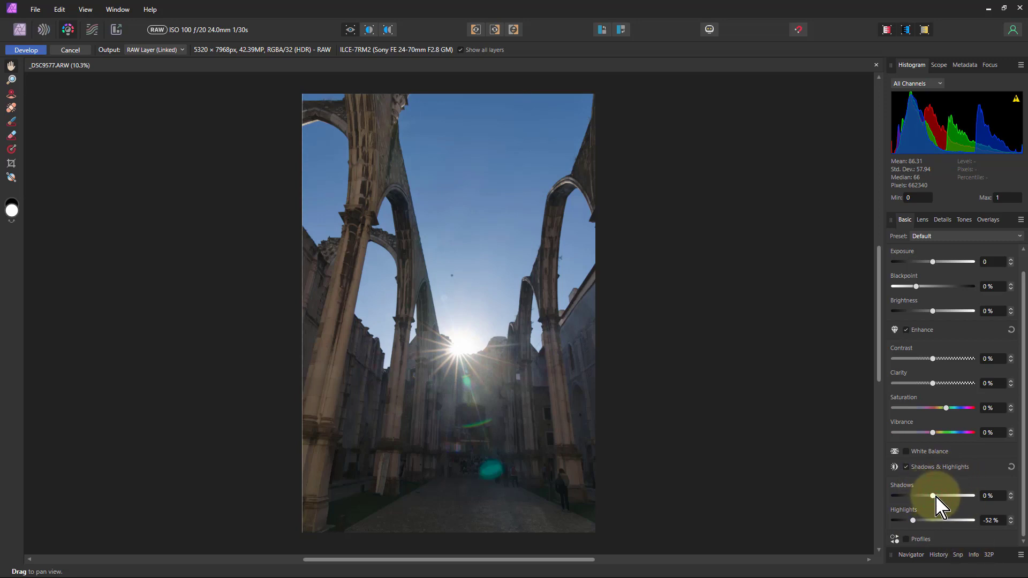
pyautogui.moveTo(936, 497); pyautogui.dragTo(964, 498)
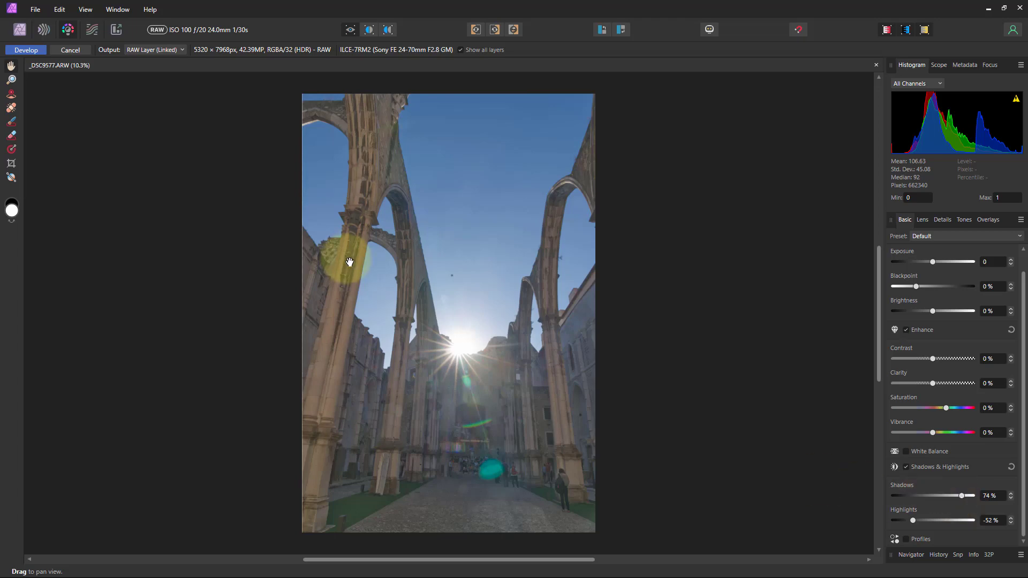
# Remove the dark dust spot in the sky with the Blemish Removal tool and develop the RAW image.
pyautogui.scroll(3, 449, 267)
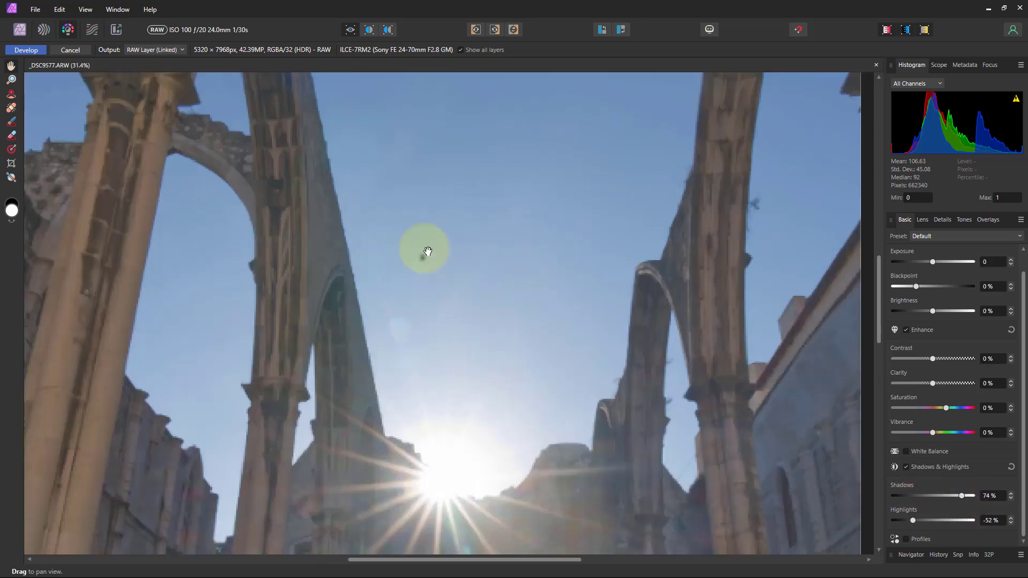
pyautogui.scroll(3, 419, 252)
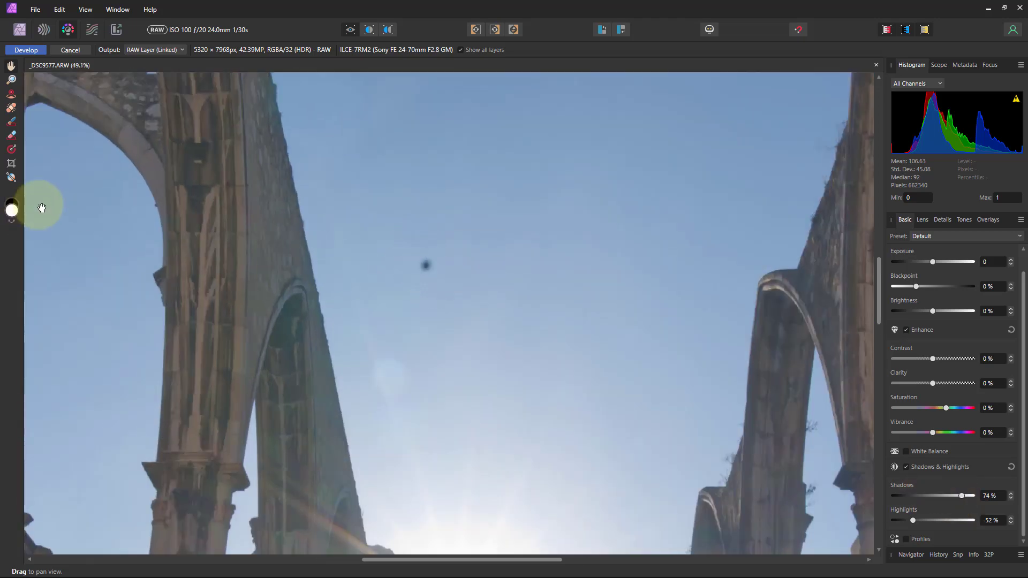
pyautogui.click(11, 109)
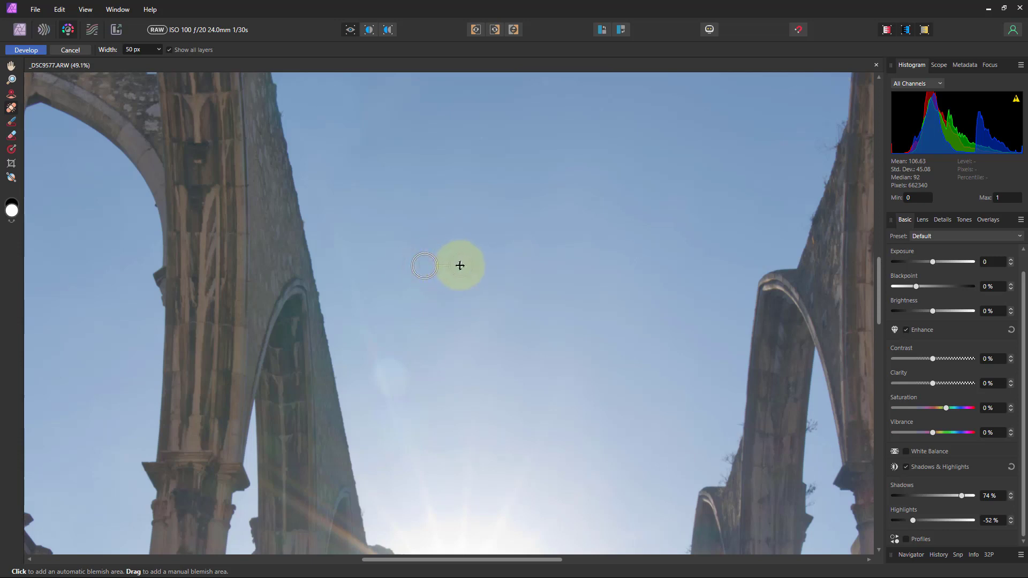
pyautogui.click(26, 50)
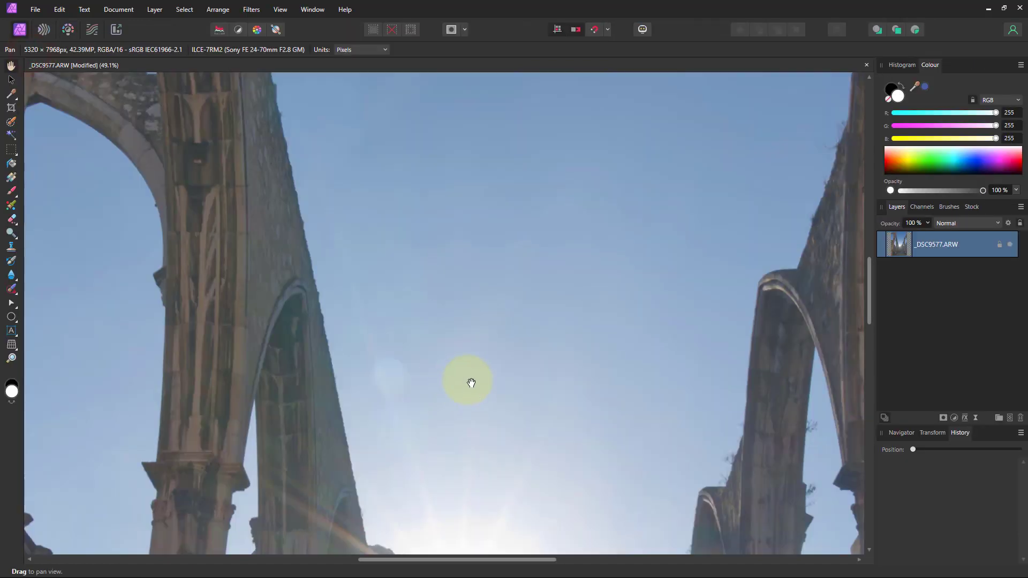
# Examine the lens flares close up, from the green streak and teal blob to the spots beneath the sunburst.
pyautogui.hotkey('ctrl', '0')
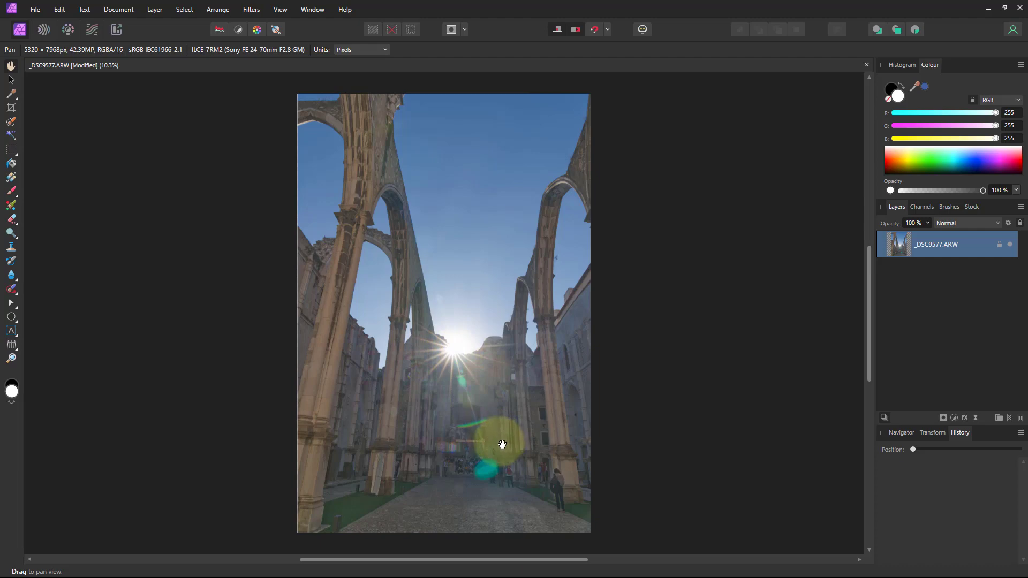
pyautogui.scroll(2, 461, 410)
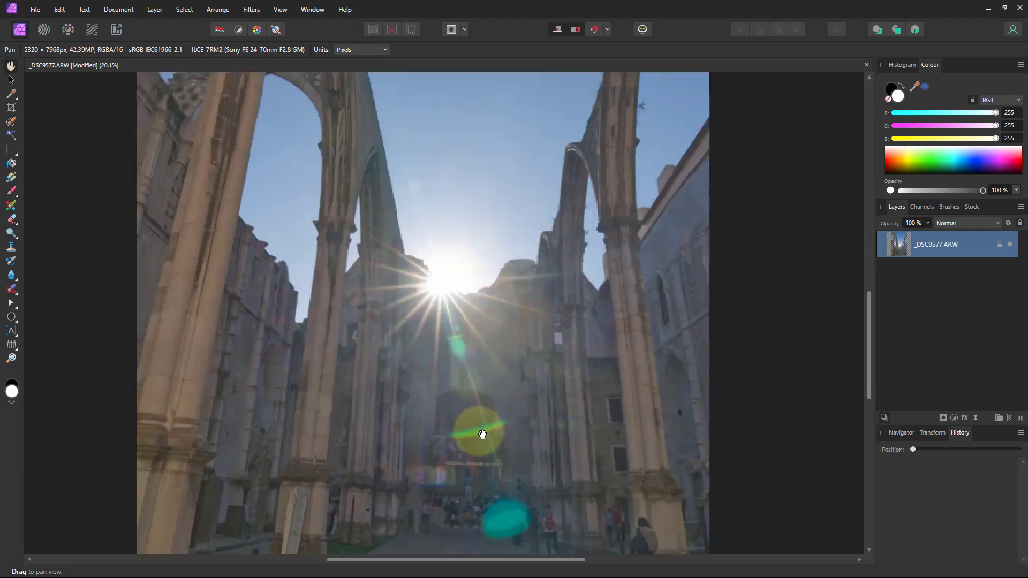
pyautogui.scroll(5, 482, 435)
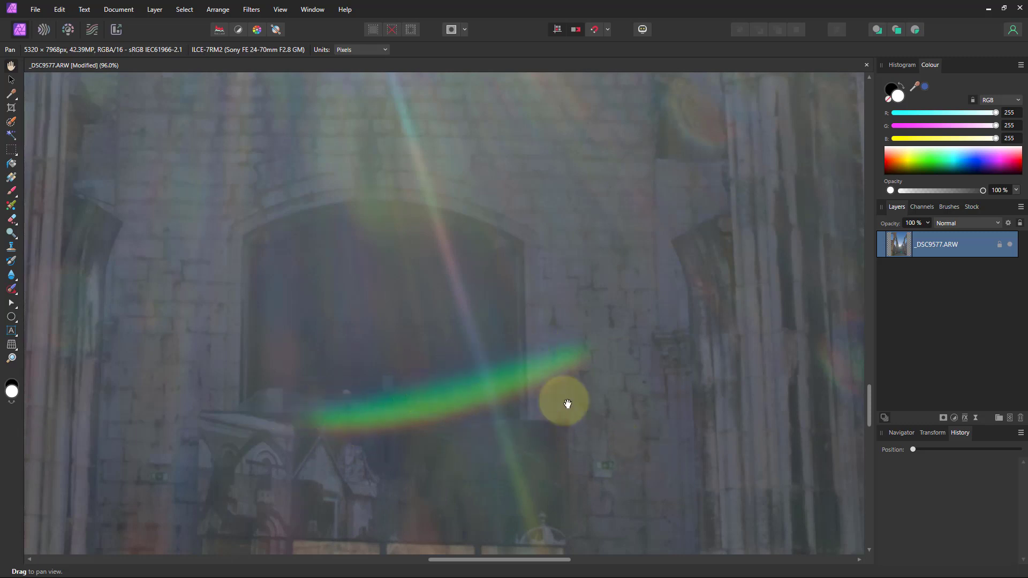
pyautogui.moveTo(872, 399); pyautogui.dragTo(829, 442)
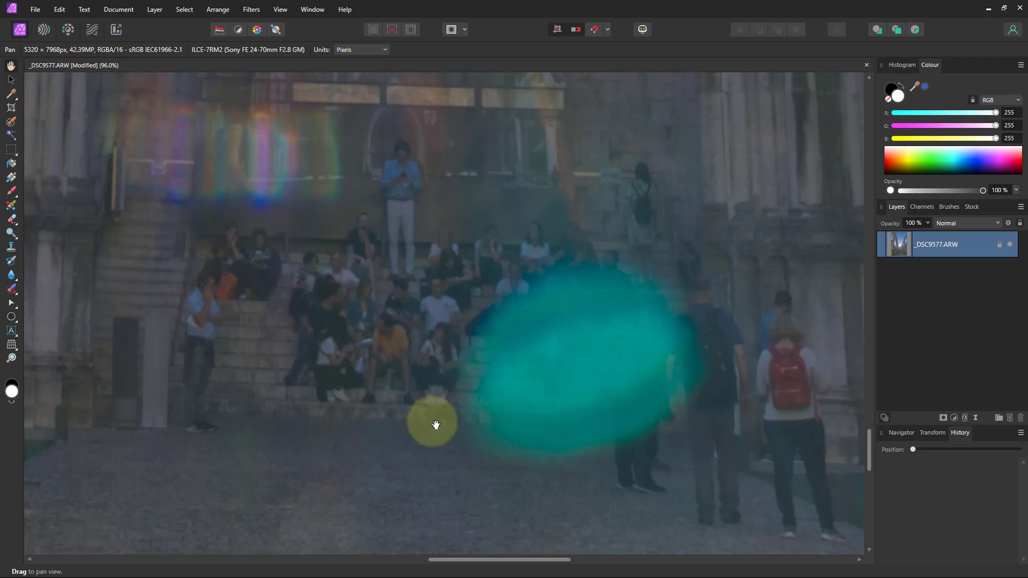
pyautogui.scroll(3, 406, 394)
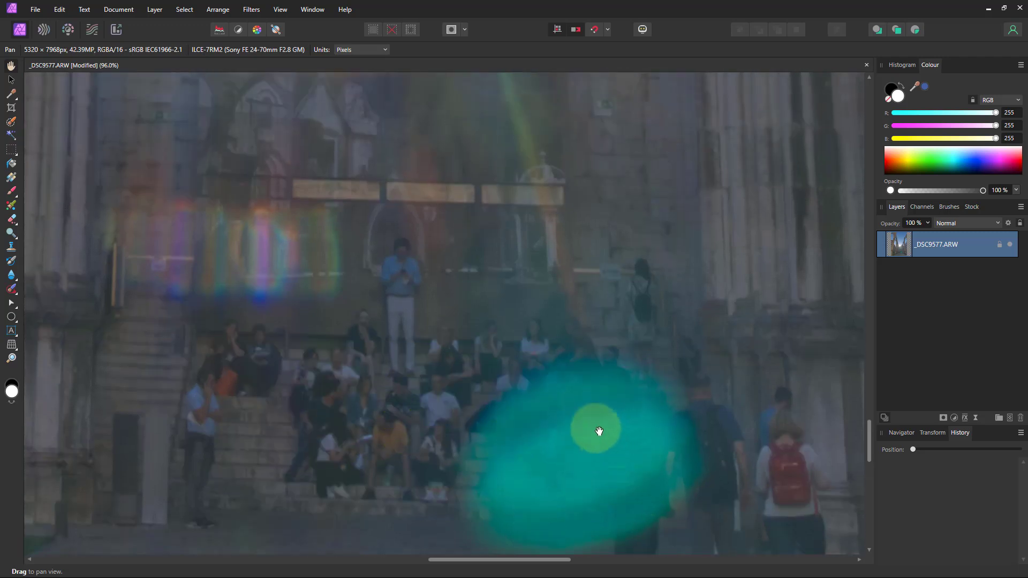
pyautogui.scroll(2, 324, 341)
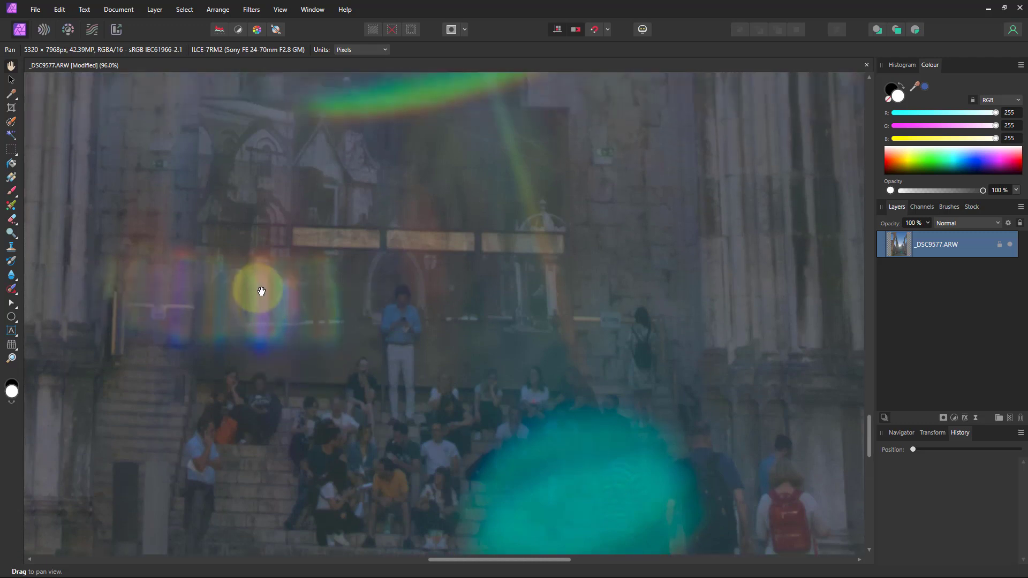
pyautogui.scroll(4, 332, 310)
pyautogui.scroll(10, 333, 311)
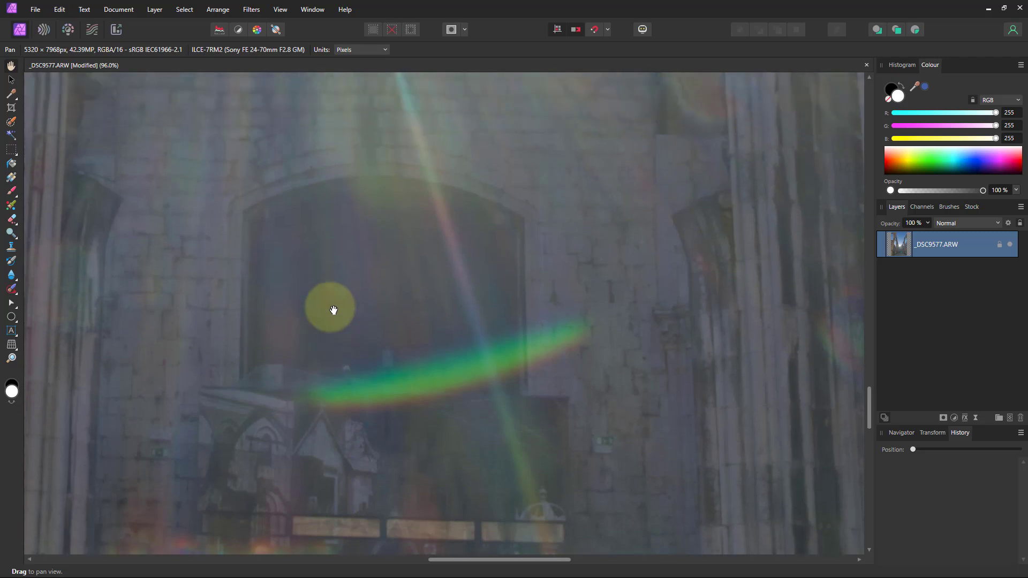
pyautogui.scroll(5, 334, 305)
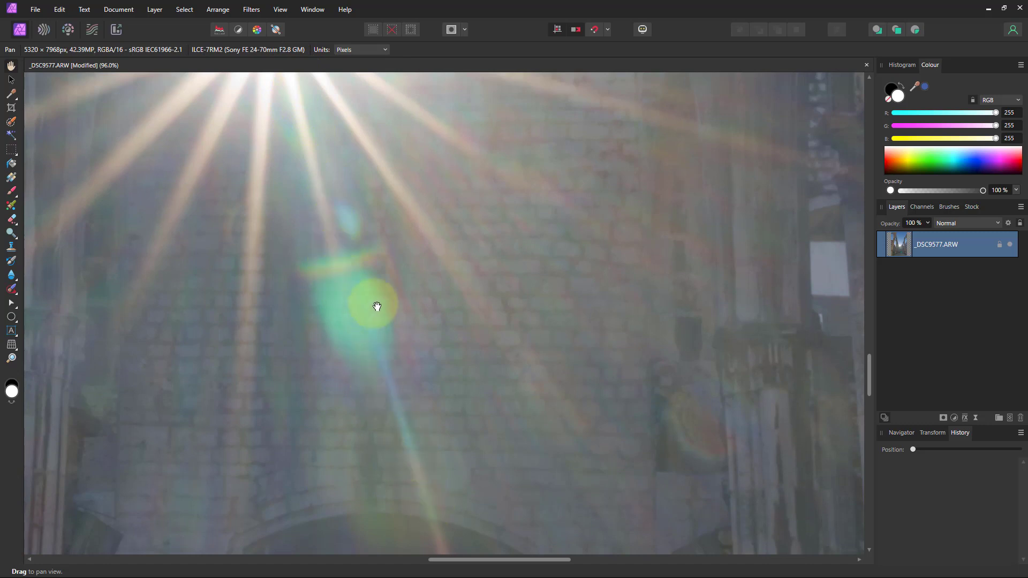
pyautogui.scroll(-1, 398, 314)
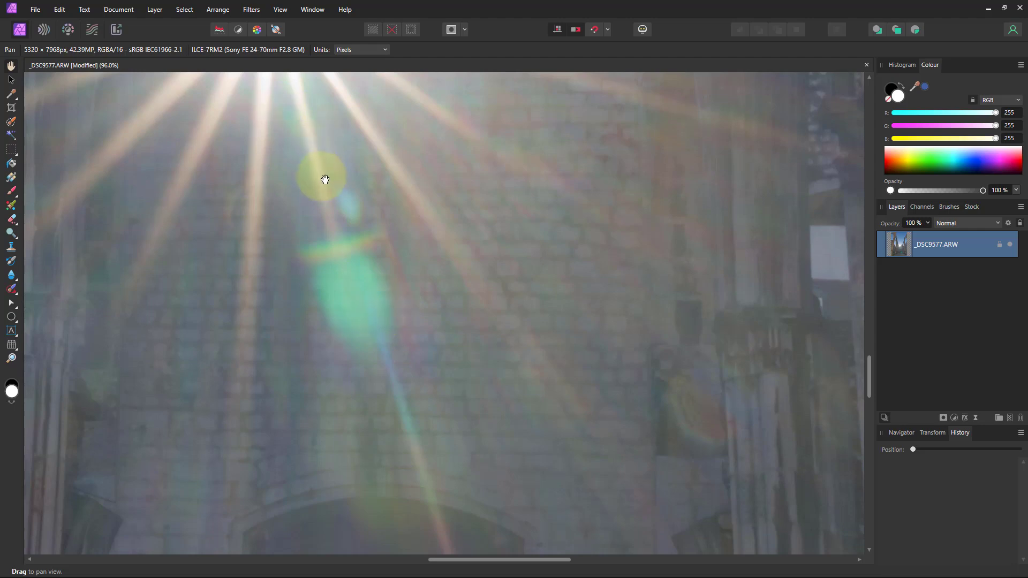
pyautogui.hotkey('ctrl', '0')
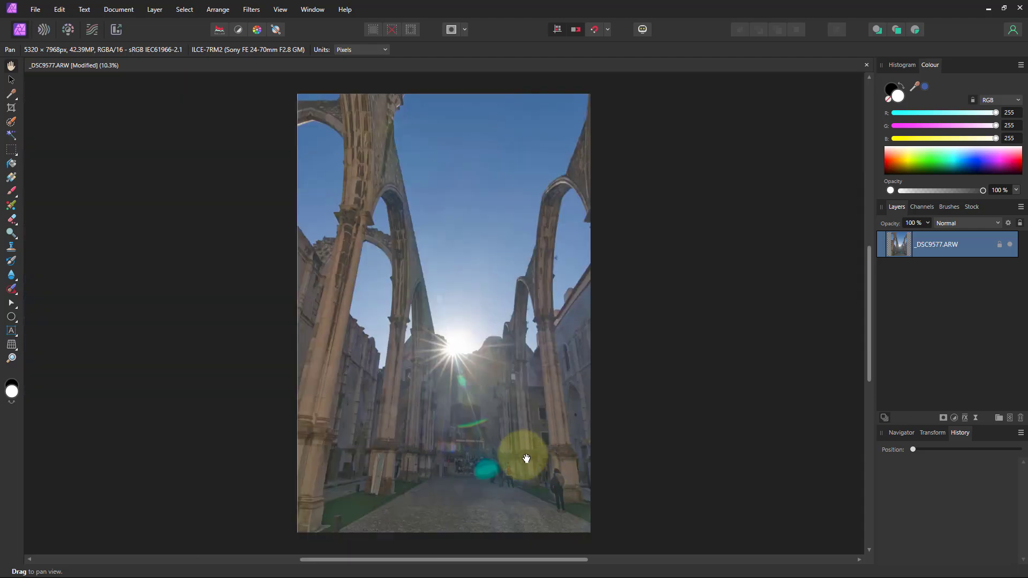
# Add an HSL adjustment layer above the photo and set its saturation shift to -83%.
pyautogui.scroll(3, 515, 452)
pyautogui.scroll(-2, 442, 453)
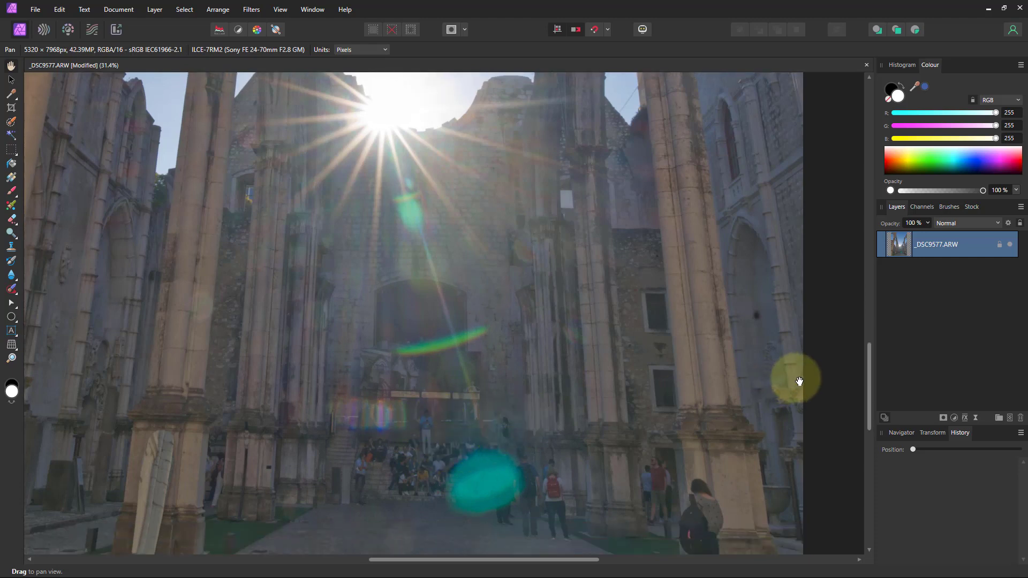
pyautogui.click(955, 418)
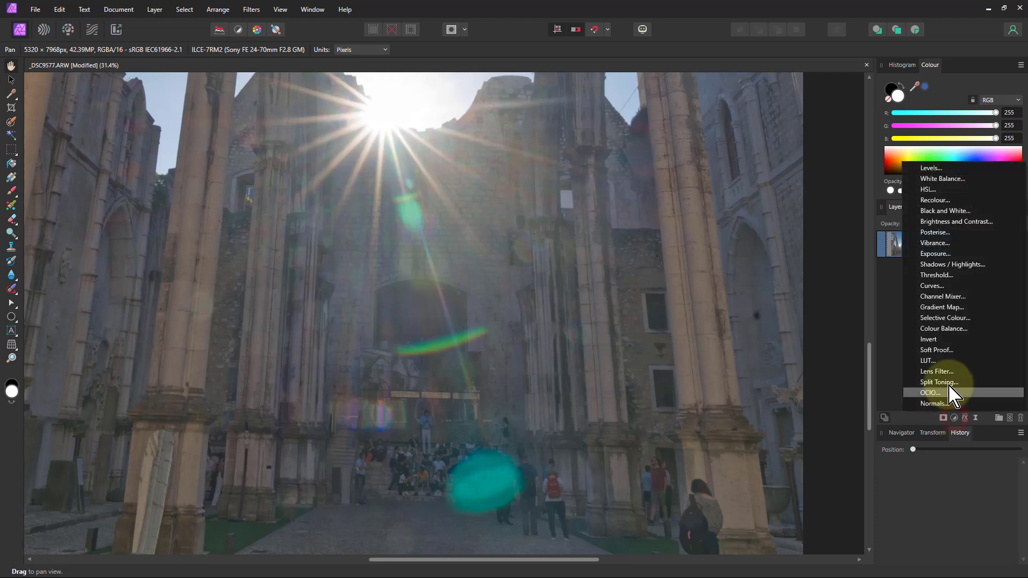
pyautogui.click(932, 190)
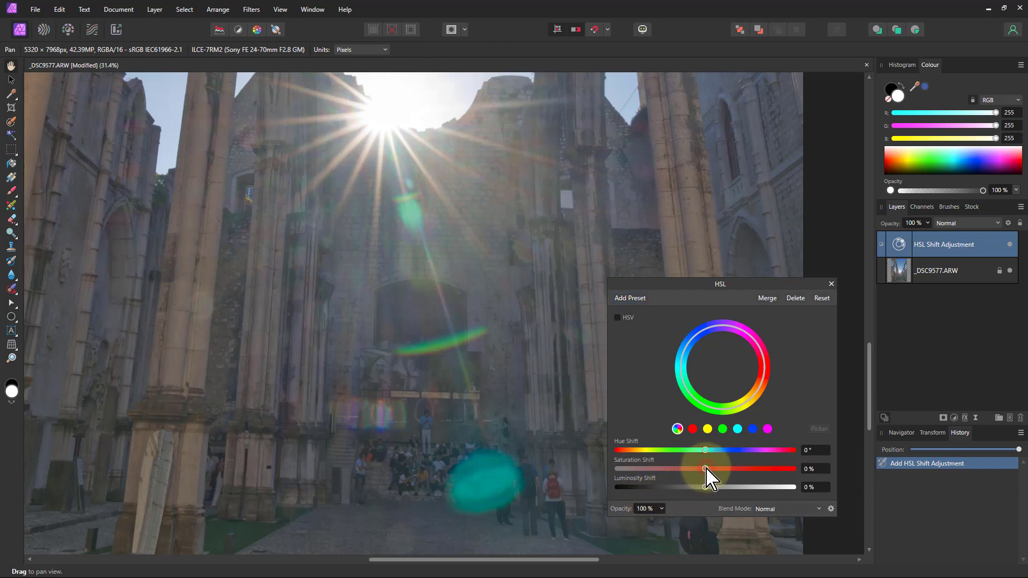
pyautogui.moveTo(706, 469); pyautogui.dragTo(635, 470)
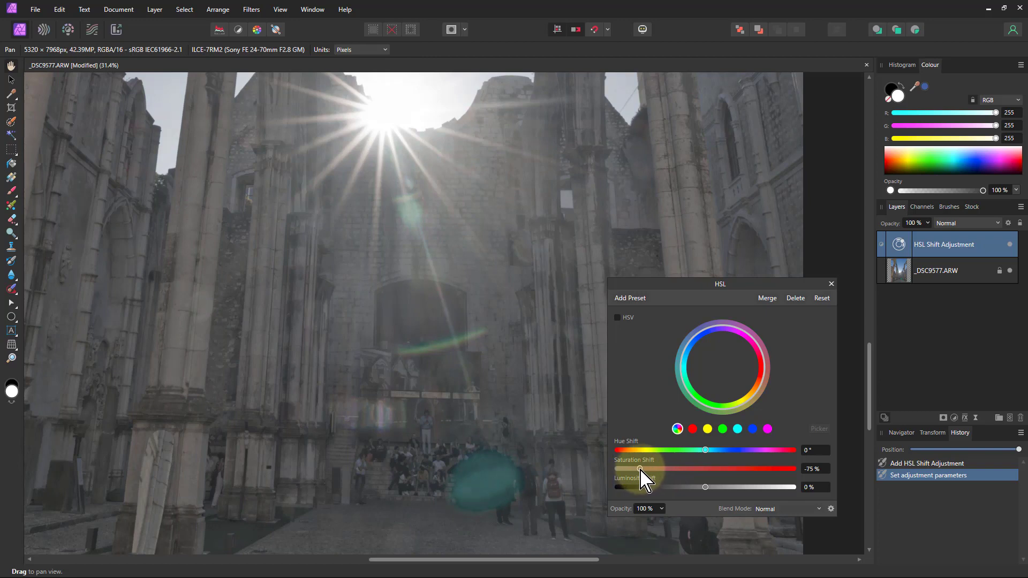
pyautogui.moveTo(646, 478); pyautogui.dragTo(631, 478)
# Invert the HSL adjustment layer's mask to hide its effect across the whole photo.
pyautogui.click(900, 250)
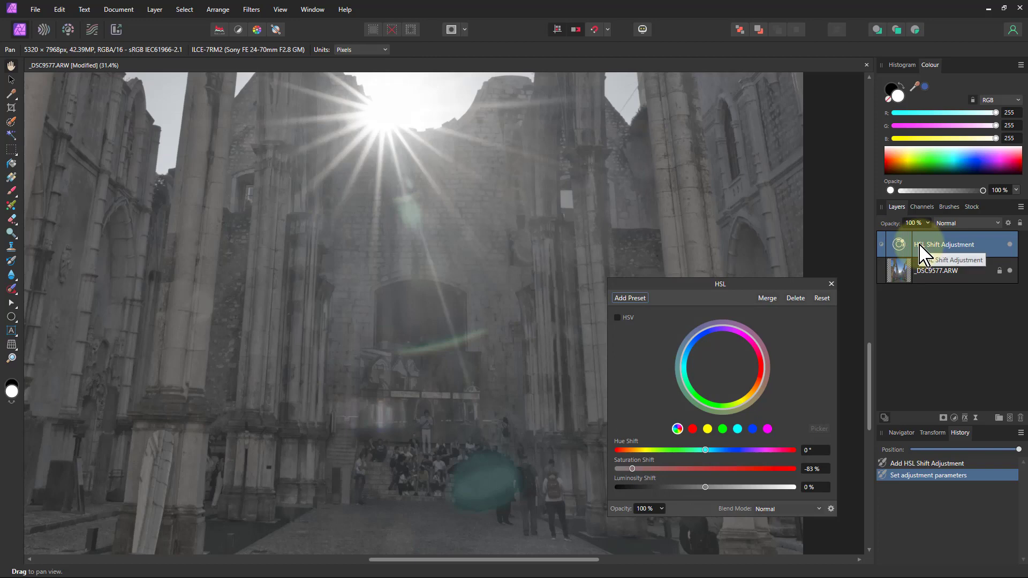
pyautogui.click(156, 11)
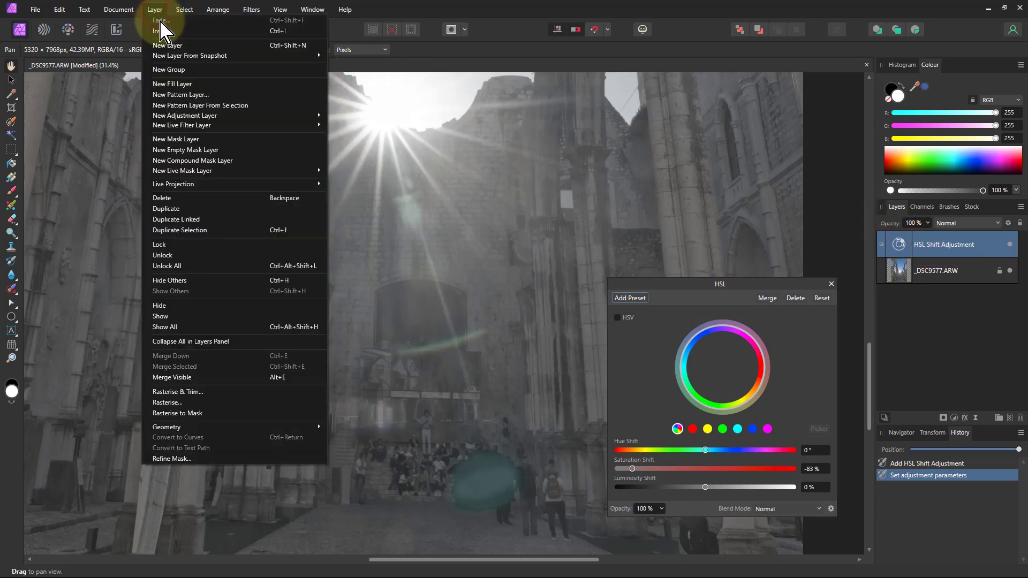
pyautogui.click(250, 32)
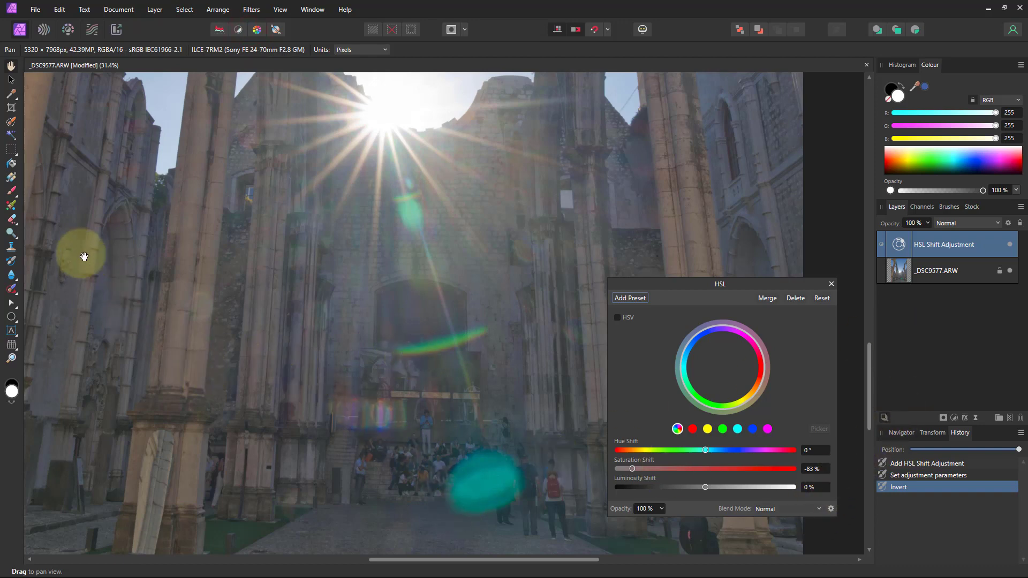
# Paint the adjustment's mask in white over the teal flare beside the crowd, using a soft paint brush at 31% opacity.
pyautogui.click(12, 192)
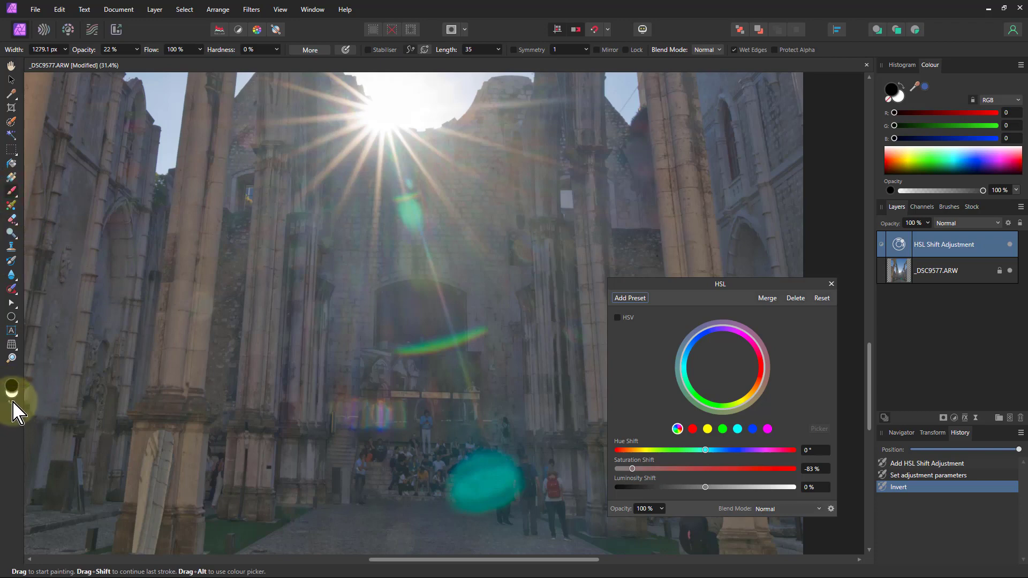
pyautogui.click(10, 397)
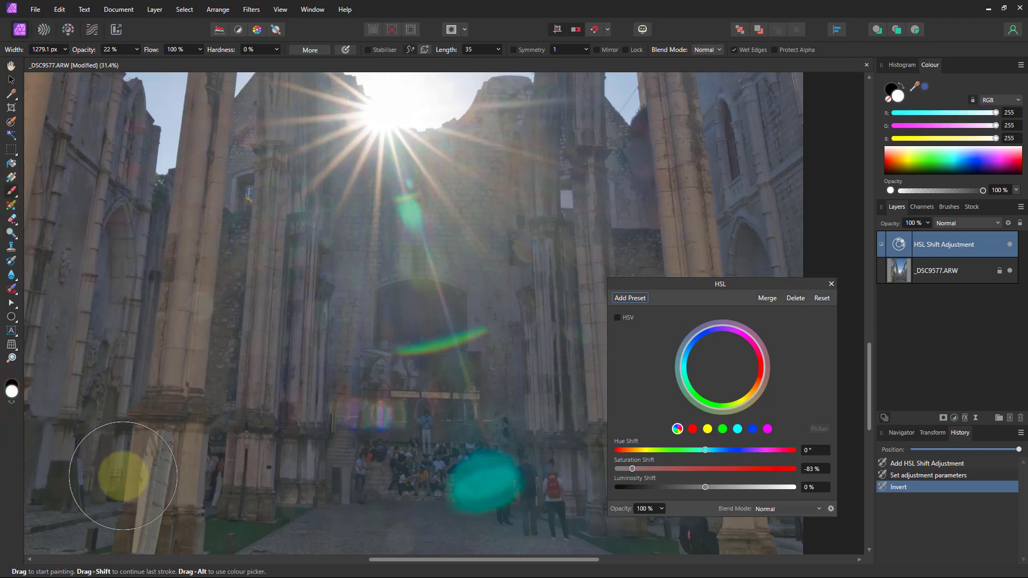
pyautogui.press('[')
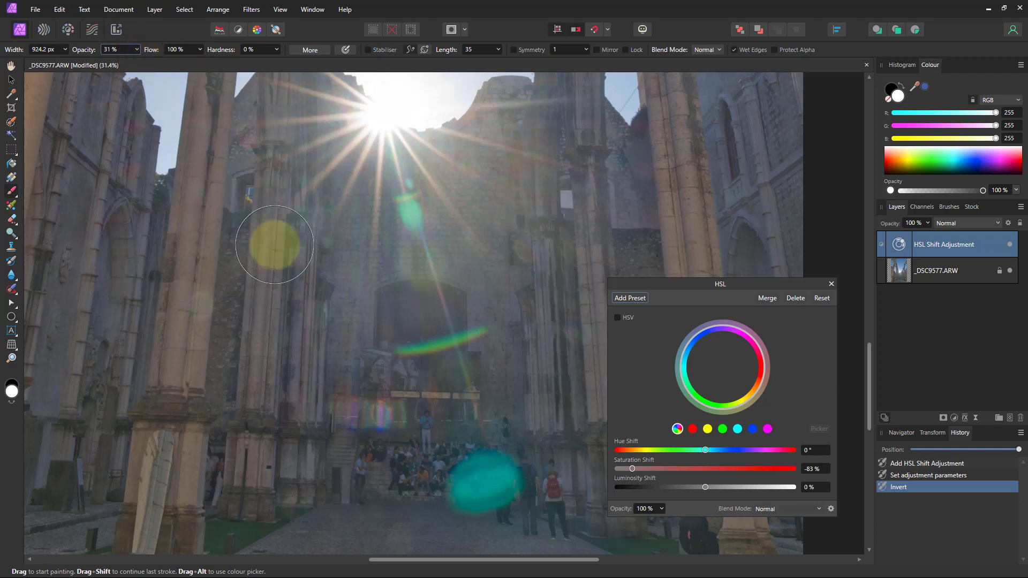
pyautogui.moveTo(464, 489)
pyautogui.mouseDown()
pyautogui.moveTo(499, 480)
pyautogui.moveTo(459, 486)
pyautogui.moveTo(470, 488)
pyautogui.mouseUp()
pyautogui.moveTo(470, 487)
pyautogui.mouseDown()
pyautogui.moveTo(488, 477)
pyautogui.moveTo(487, 486)
pyautogui.moveTo(503, 484)
pyautogui.mouseUp()
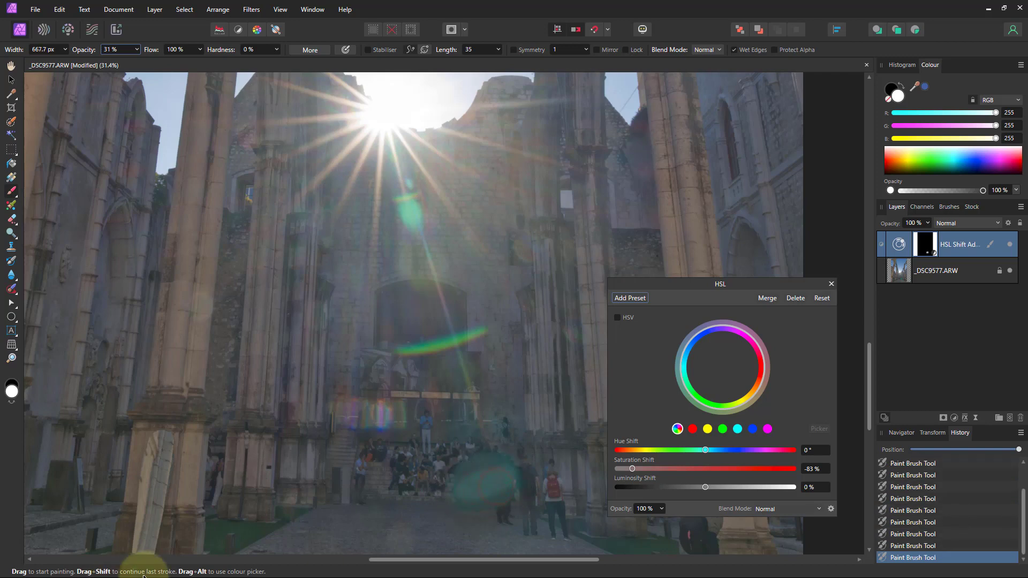
# Paint the HSL adjustment's mask in white over the red and magenta flare spots above the crowd, using a 482.4 px brush.
pyautogui.click(381, 415)
pyautogui.click(354, 415)
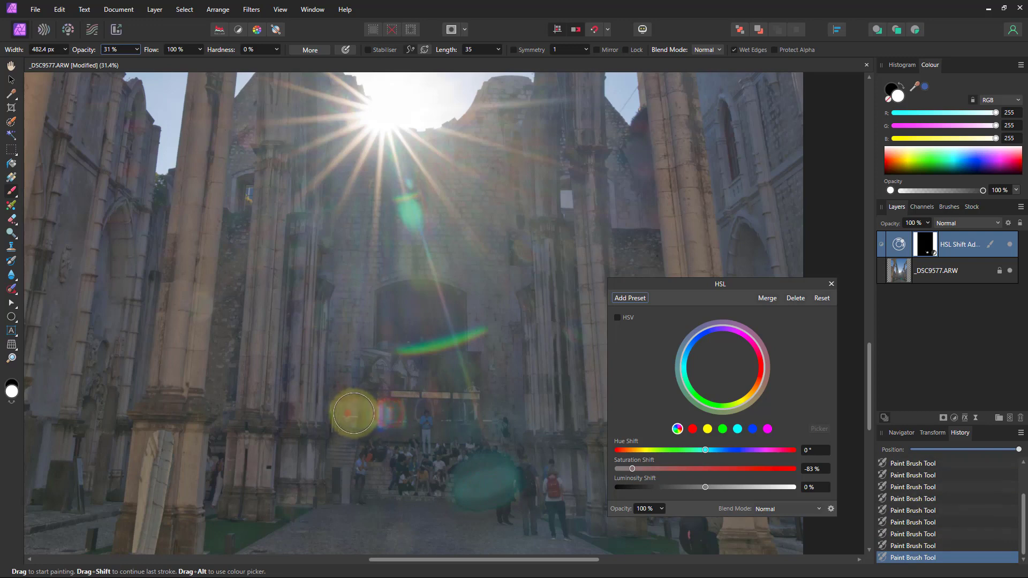
pyautogui.click(383, 413)
pyautogui.click(354, 413)
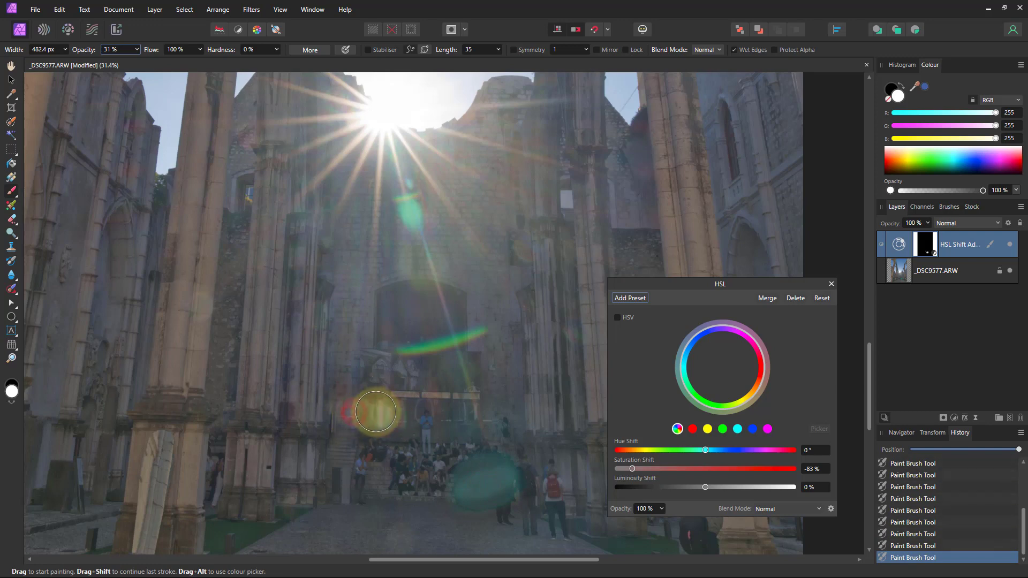
pyautogui.click(353, 415)
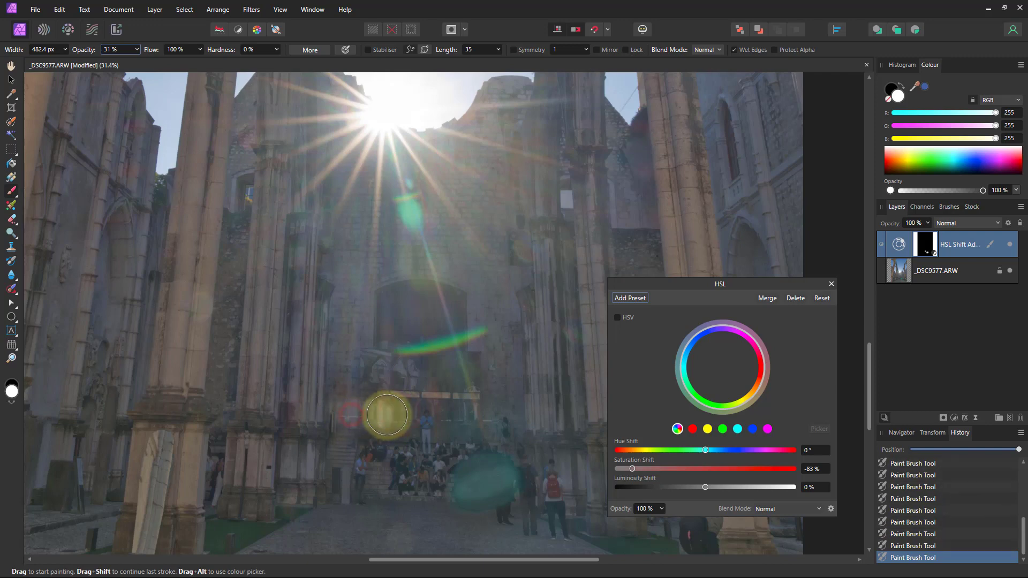
pyautogui.click(387, 415)
pyautogui.click(384, 416)
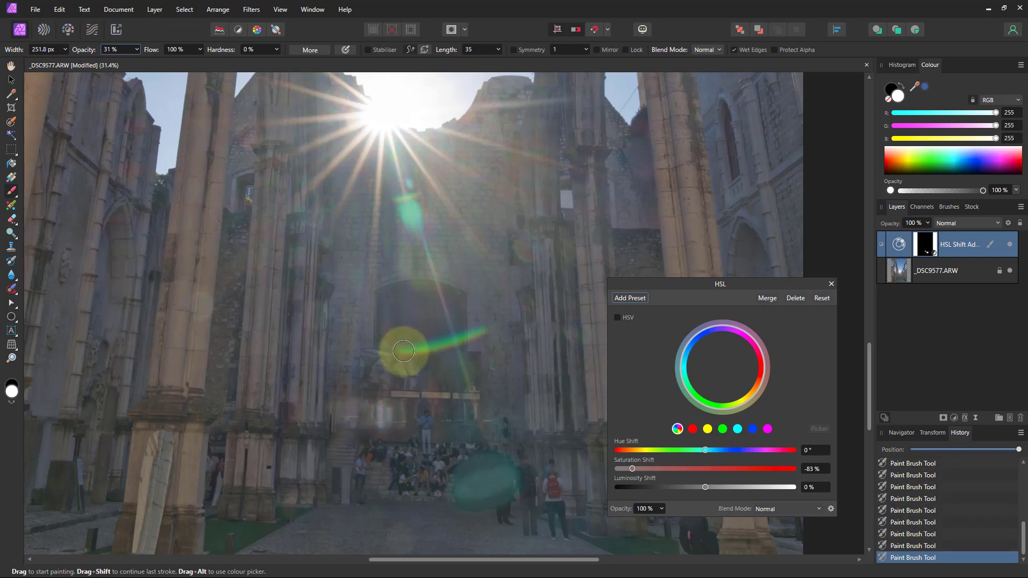
# Paint the HSL mask in white over the green streak, the green blob beneath the sunburst and the ray towards the crowd, using a 251.8 px brush.
pyautogui.click(474, 334)
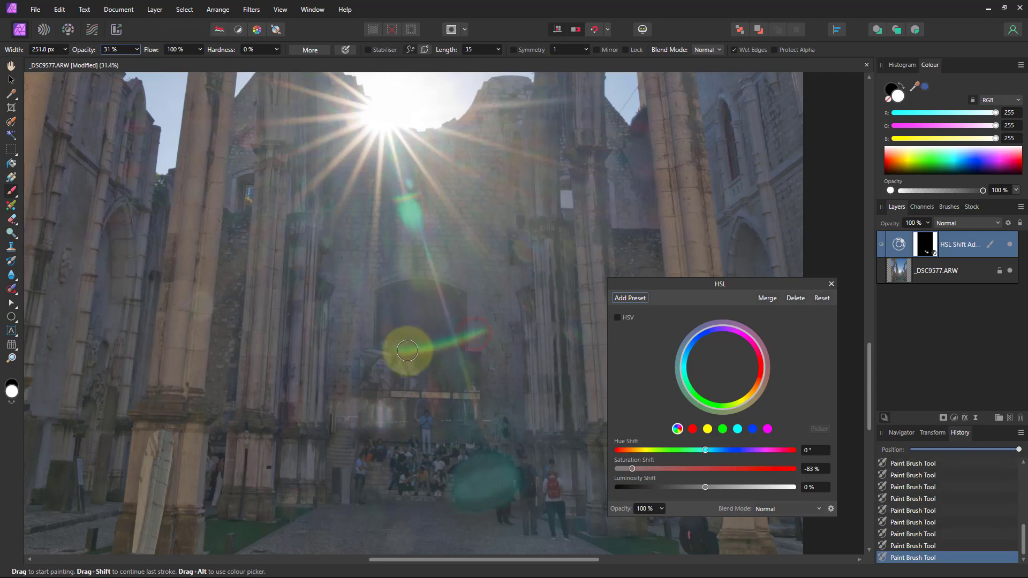
pyautogui.moveTo(475, 335); pyautogui.dragTo(416, 348)
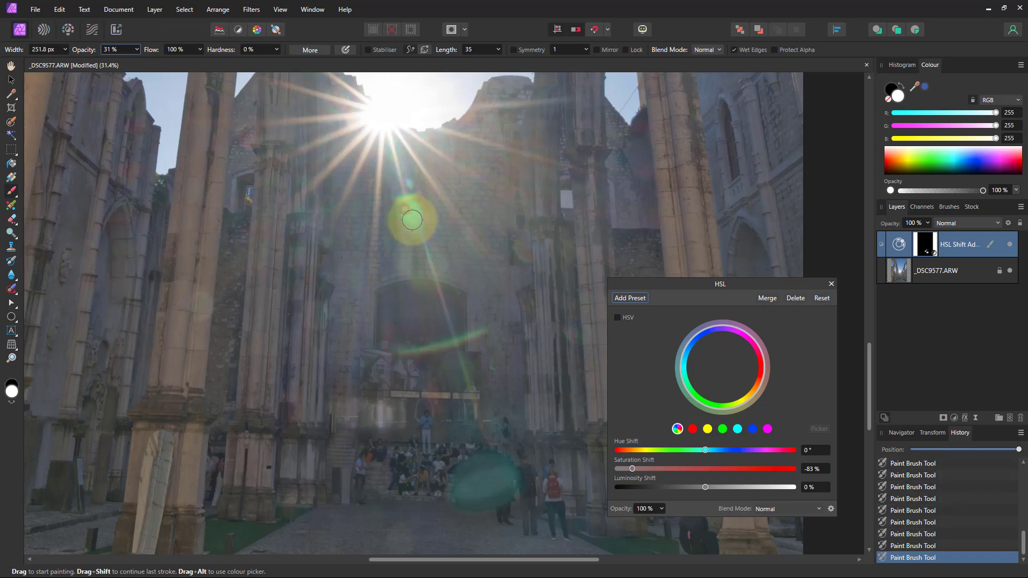
pyautogui.moveTo(412, 220)
pyautogui.mouseDown()
pyautogui.moveTo(409, 189)
pyautogui.moveTo(416, 205)
pyautogui.moveTo(415, 195)
pyautogui.moveTo(398, 201)
pyautogui.moveTo(408, 210)
pyautogui.moveTo(399, 206)
pyautogui.moveTo(418, 199)
pyautogui.moveTo(396, 198)
pyautogui.moveTo(412, 212)
pyautogui.mouseUp()
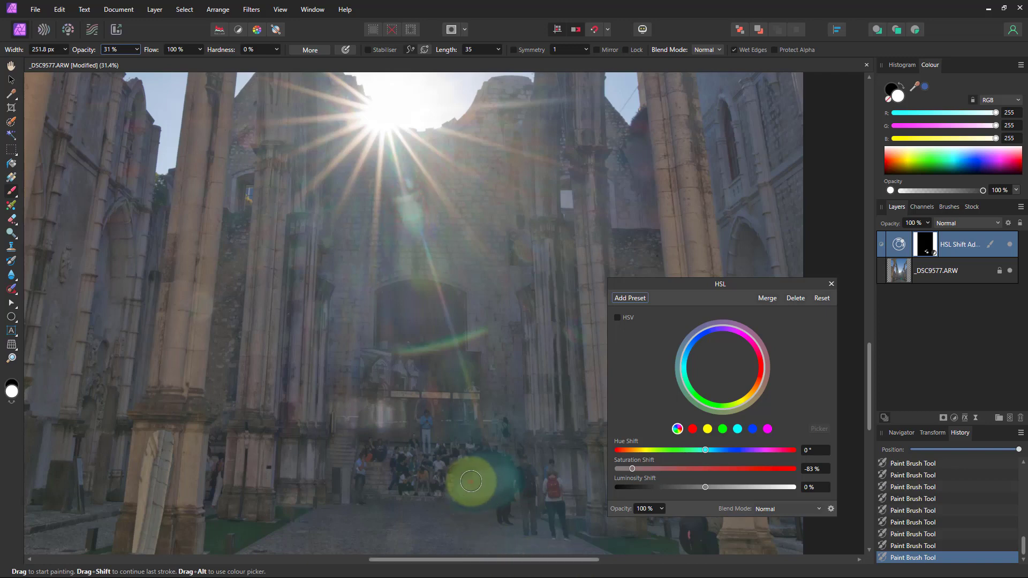
pyautogui.moveTo(471, 482)
pyautogui.mouseDown()
pyautogui.moveTo(496, 494)
pyautogui.moveTo(485, 463)
pyautogui.moveTo(510, 457)
pyautogui.moveTo(488, 451)
pyautogui.moveTo(435, 389)
pyautogui.mouseUp()
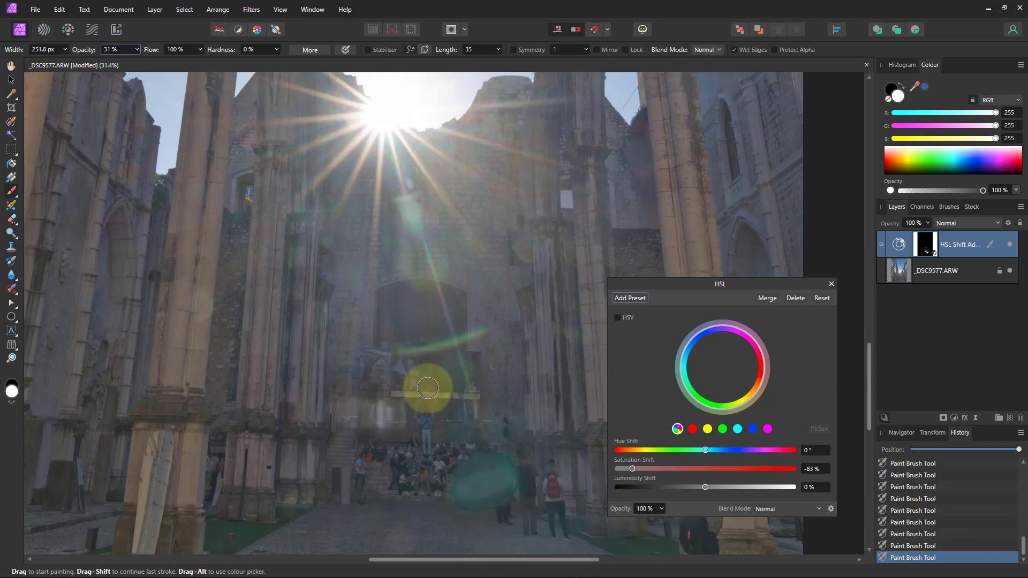
# Merge the visible layers into a new pixel layer above the HSL adjustment.
pyautogui.scroll(-5, 427, 388)
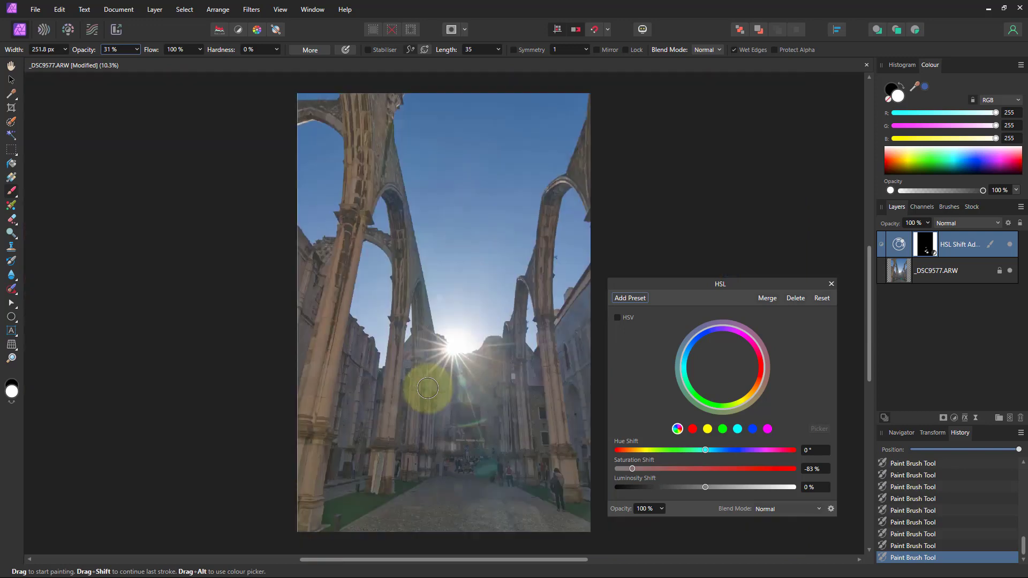
pyautogui.moveTo(429, 390)
pyautogui.mouseDown()
pyautogui.moveTo(455, 342)
pyautogui.moveTo(496, 369)
pyautogui.moveTo(444, 388)
pyautogui.moveTo(464, 392)
pyautogui.moveTo(476, 366)
pyautogui.moveTo(446, 323)
pyautogui.moveTo(490, 370)
pyautogui.moveTo(440, 382)
pyautogui.moveTo(466, 374)
pyautogui.moveTo(452, 349)
pyautogui.moveTo(447, 395)
pyautogui.moveTo(422, 361)
pyautogui.moveTo(453, 349)
pyautogui.moveTo(474, 365)
pyautogui.mouseUp()
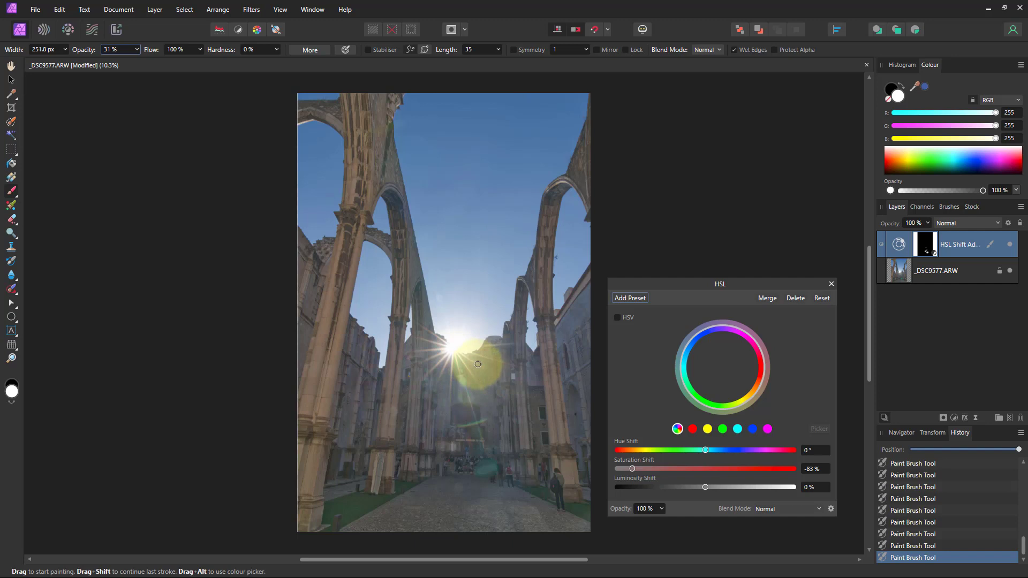
pyautogui.moveTo(478, 365)
pyautogui.mouseDown()
pyautogui.moveTo(469, 364)
pyautogui.moveTo(466, 397)
pyautogui.moveTo(450, 397)
pyautogui.moveTo(475, 381)
pyautogui.mouseUp()
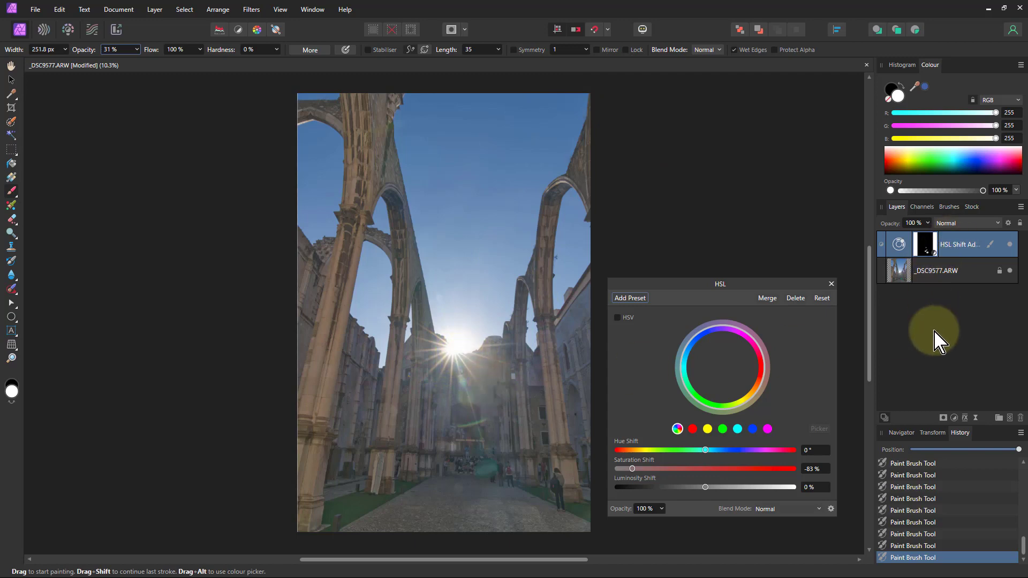
pyautogui.click(154, 10)
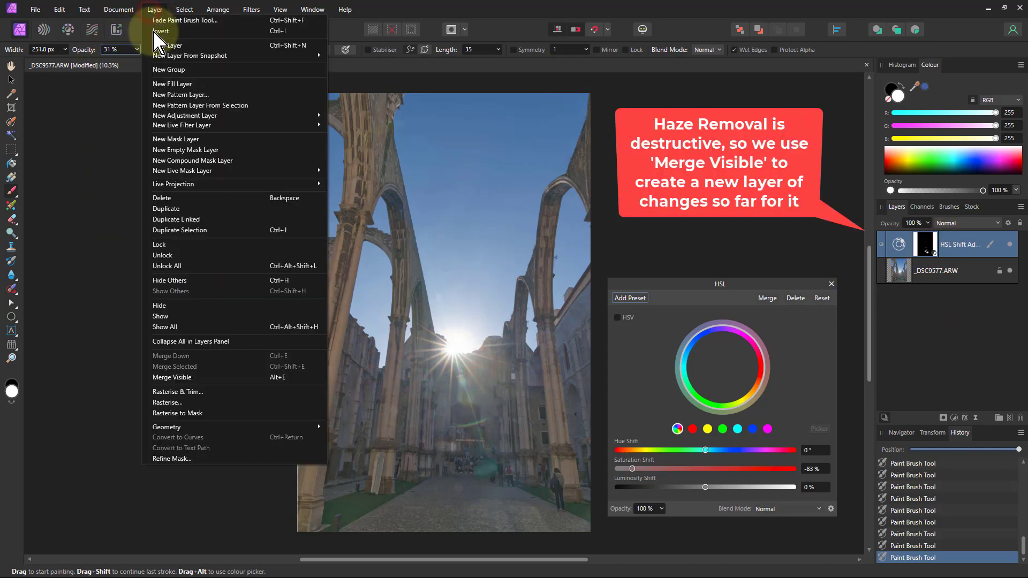
pyautogui.click(182, 377)
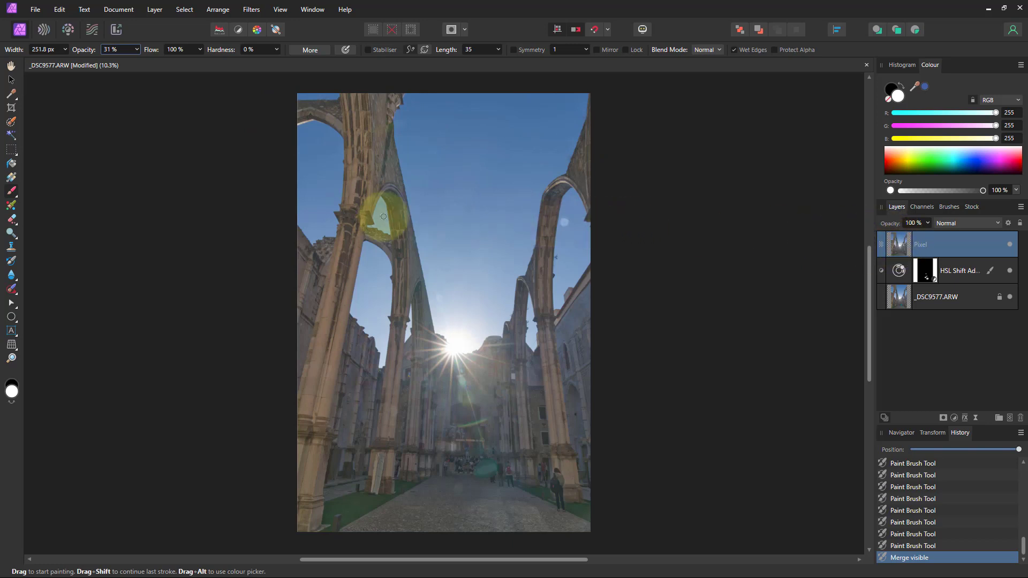
# Apply the Haze Removal filter to the merged pixel layer with slightly reduced distance, increased strength and raised exposure correction.
pyautogui.click(251, 9)
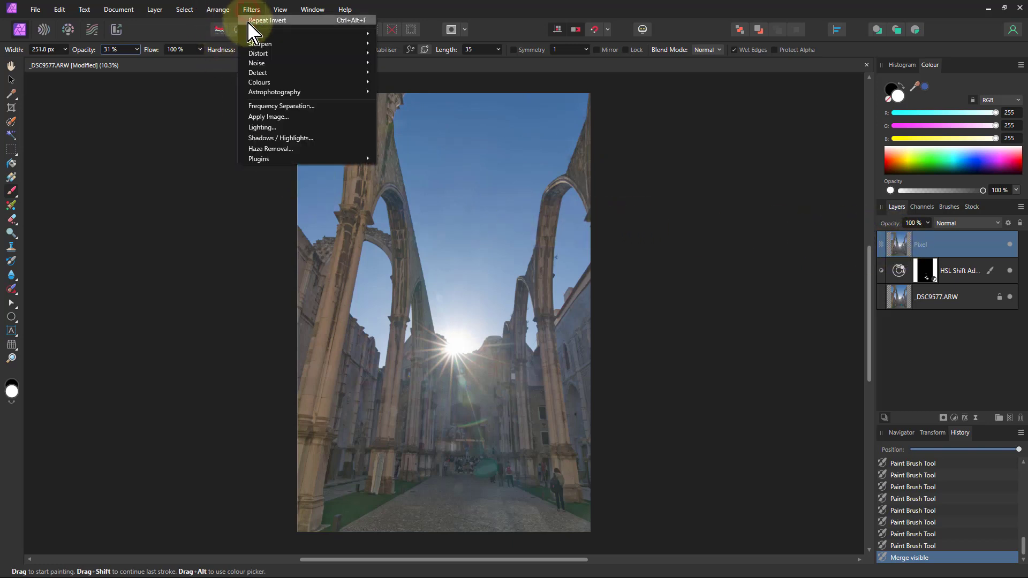
pyautogui.click(283, 149)
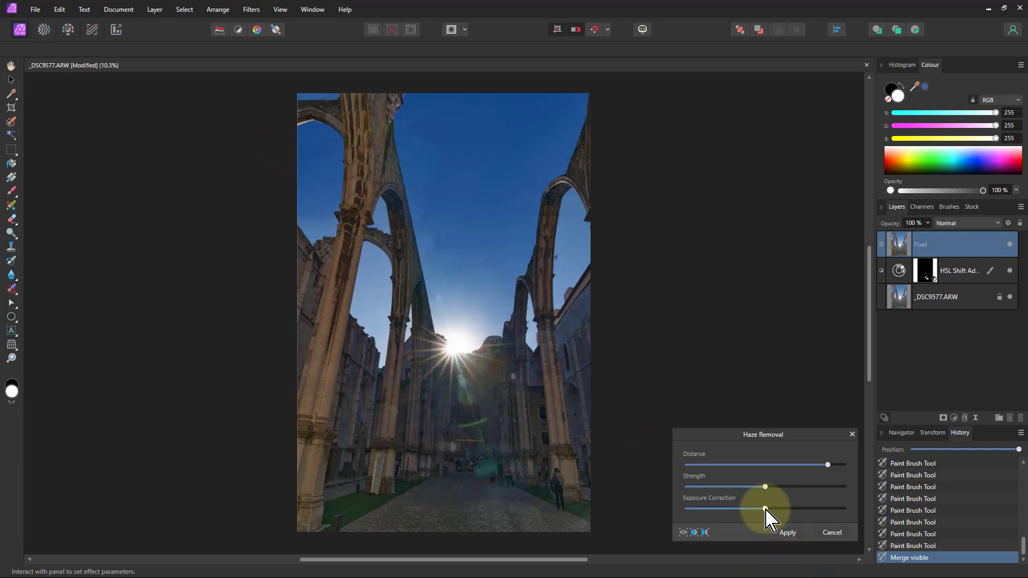
pyautogui.moveTo(766, 514); pyautogui.dragTo(768, 487)
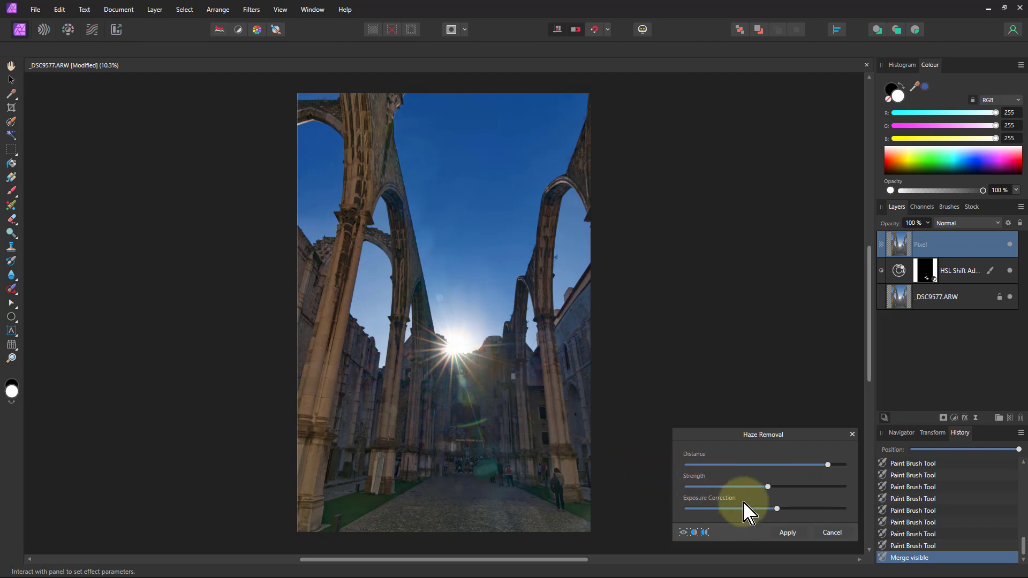
pyautogui.moveTo(769, 509)
pyautogui.mouseDown()
pyautogui.moveTo(745, 510)
pyautogui.moveTo(780, 510)
pyautogui.mouseUp()
pyautogui.moveTo(829, 466); pyautogui.dragTo(823, 465)
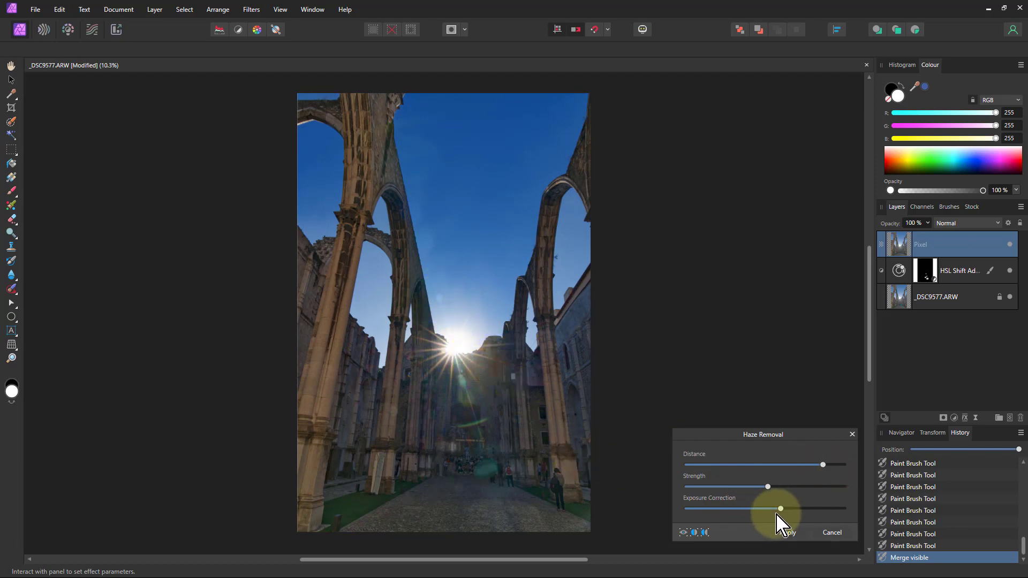
pyautogui.moveTo(779, 510)
pyautogui.mouseDown()
pyautogui.moveTo(761, 509)
pyautogui.moveTo(791, 487)
pyautogui.moveTo(790, 509)
pyautogui.moveTo(776, 509)
pyautogui.mouseUp()
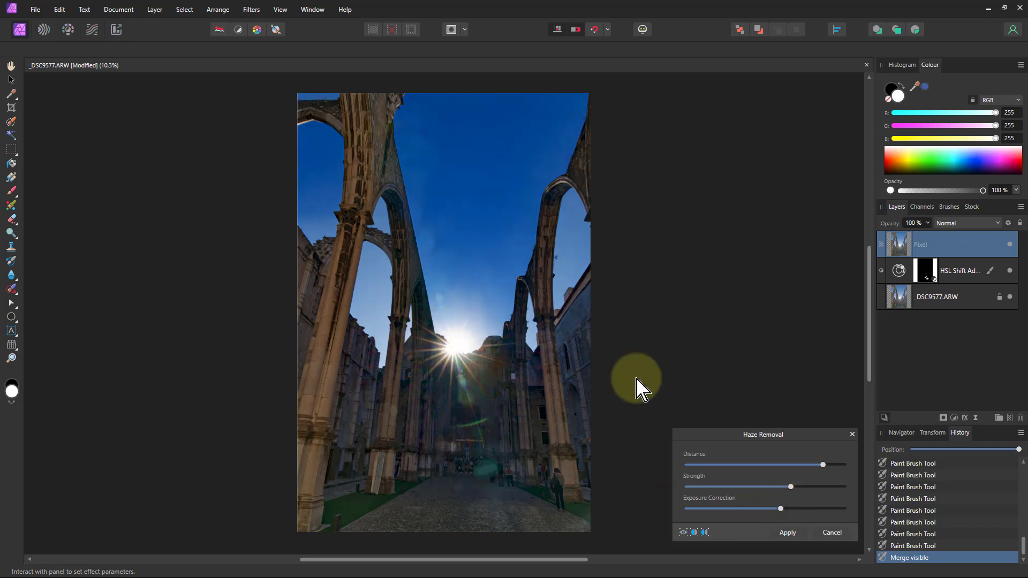
pyautogui.click(787, 533)
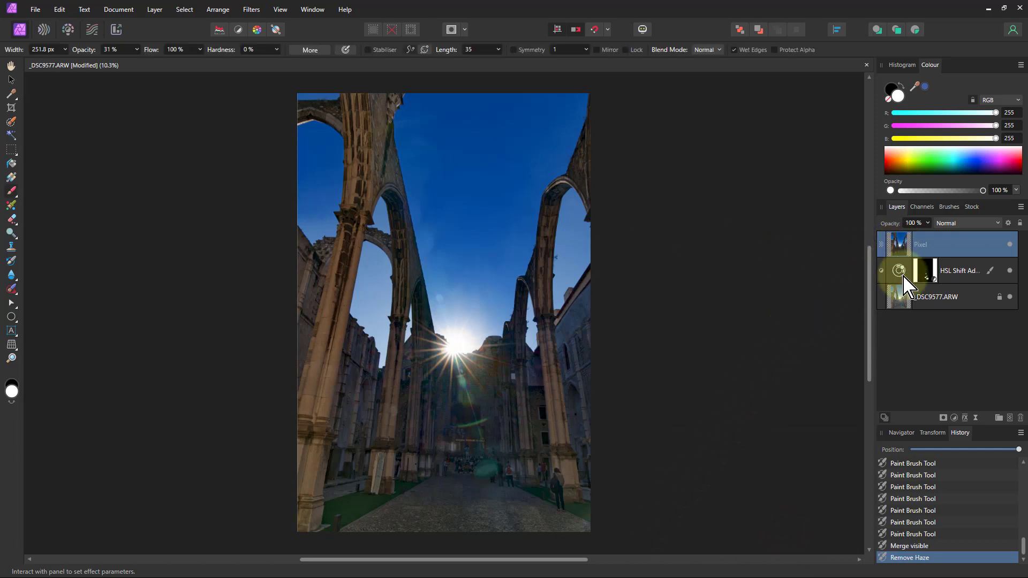
# Add an empty mask to the haze-removed pixel layer to hide its effect across the whole photo.
pyautogui.click(944, 418)
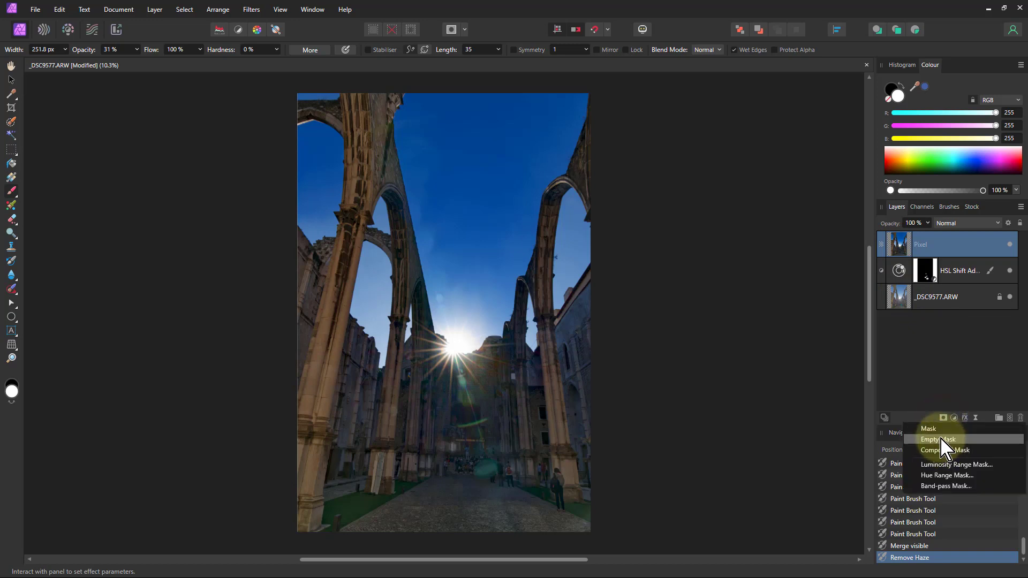
pyautogui.click(940, 439)
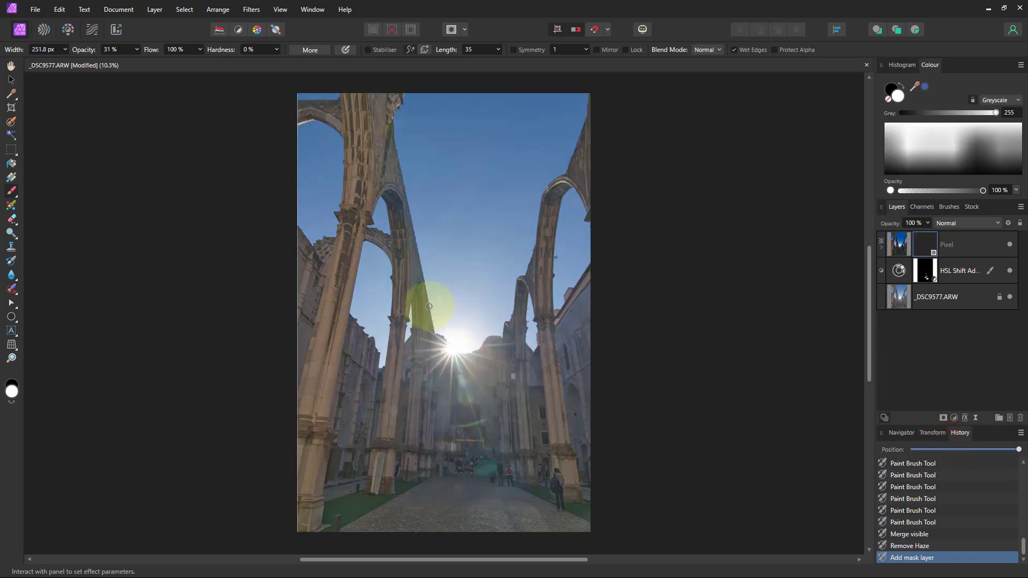
pyautogui.hotkey('ctrl', 'i')
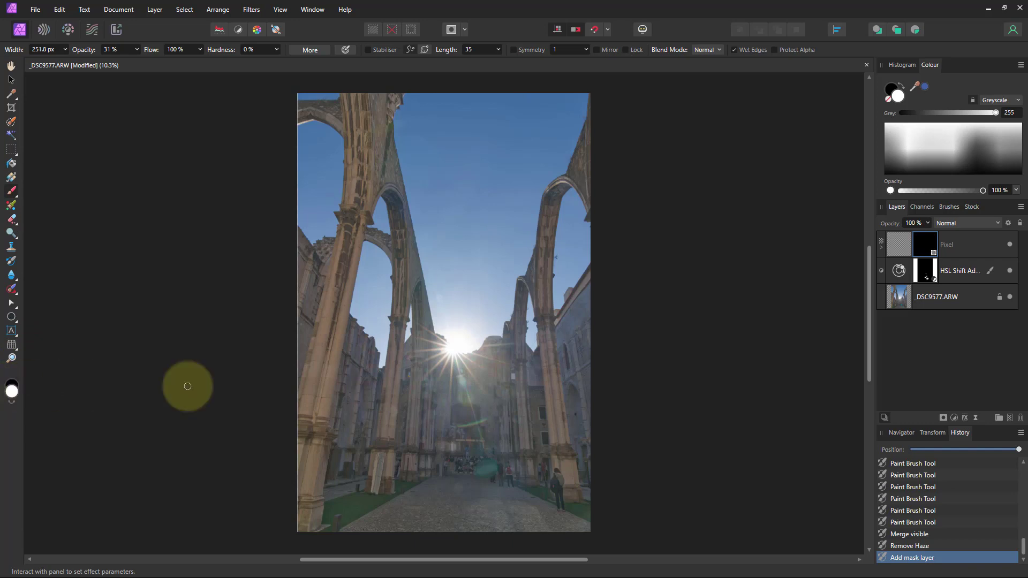
# Configure the paint brush with a 1018.8 px width, 14% opacity and wet edges turned off.
pyautogui.scroll(2, 447, 376)
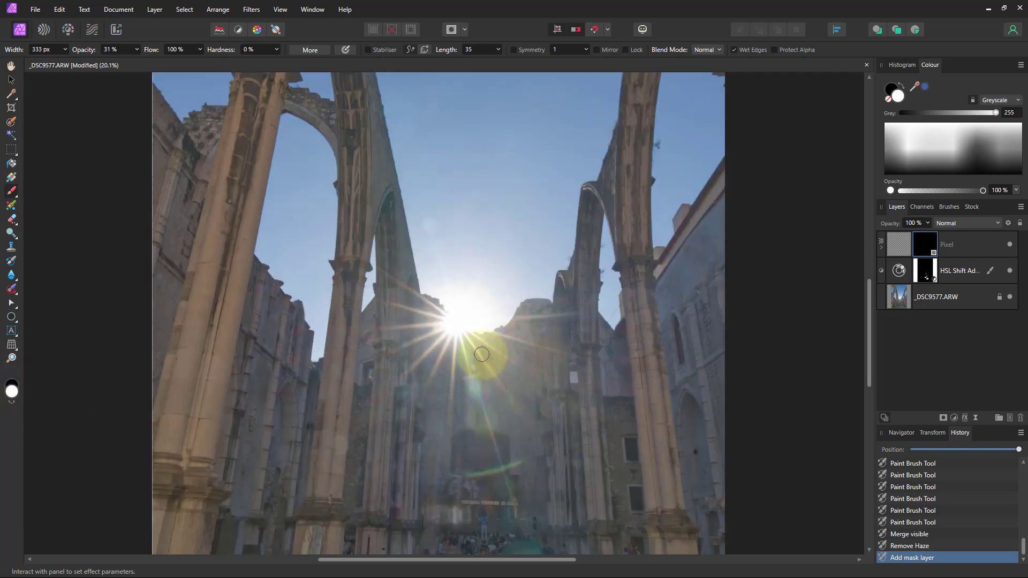
pyautogui.press(']')
pyautogui.press(']')
pyautogui.press(']')
pyautogui.press(']')
pyautogui.press(']')
pyautogui.press(']')
pyautogui.press(']')
pyautogui.press(']')
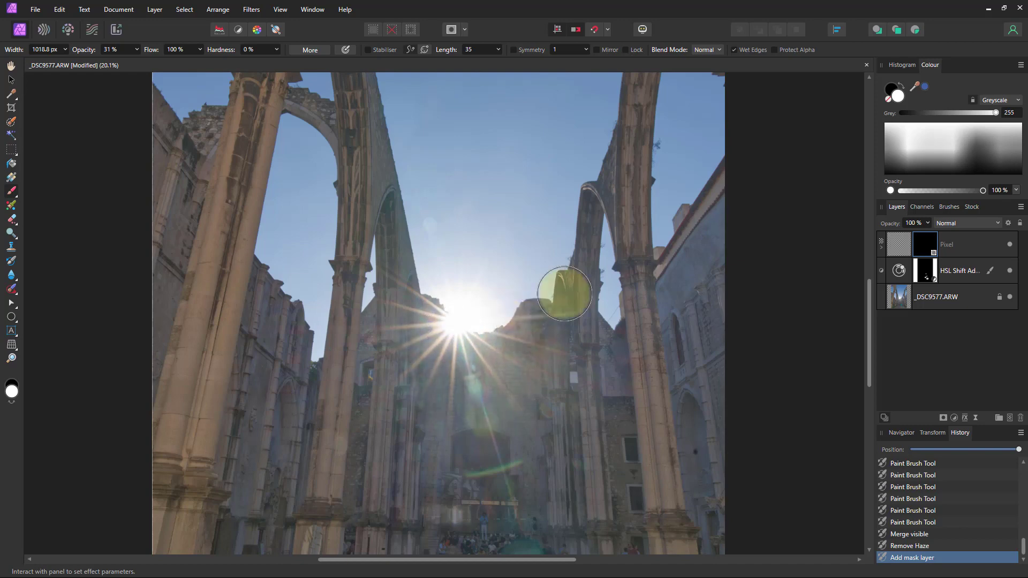
pyautogui.click(735, 50)
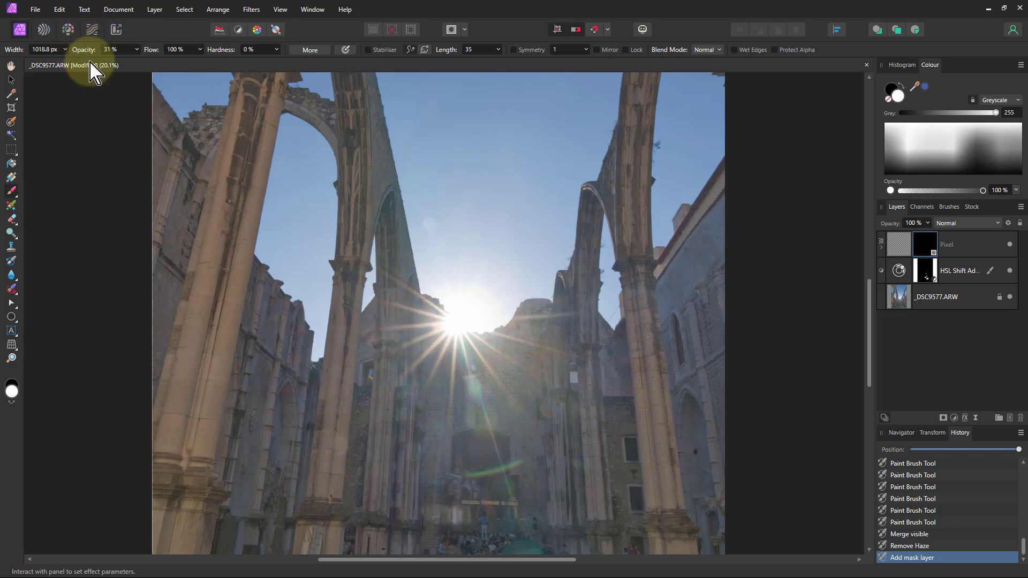
pyautogui.moveTo(137, 49); pyautogui.dragTo(131, 61)
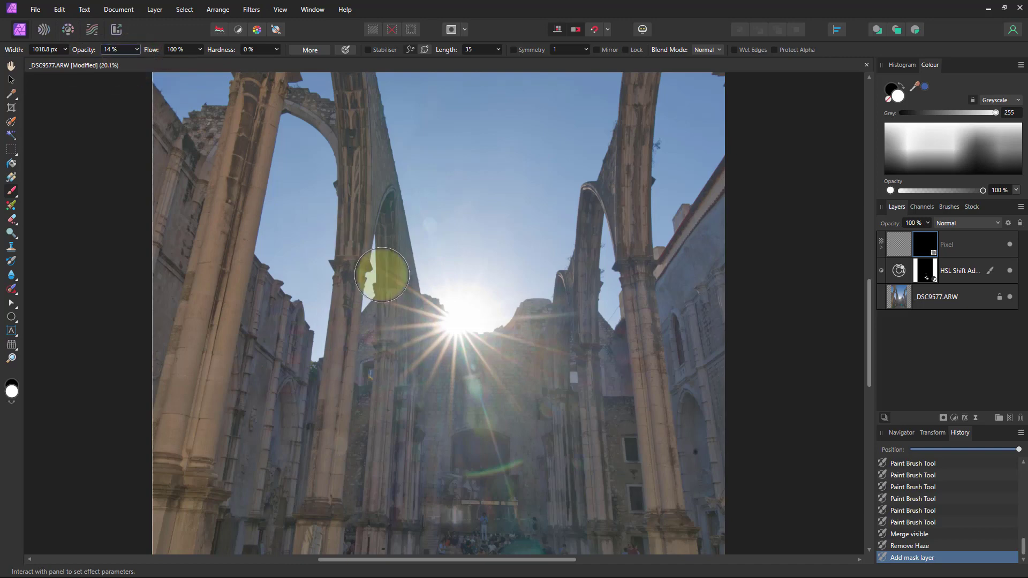
# Paint the pixel layer's mask in white over the hazy walls around and beneath the sunburst, comparing with the layer hidden.
pyautogui.moveTo(447, 381); pyautogui.dragTo(422, 317)
pyautogui.moveTo(425, 358)
pyautogui.mouseDown()
pyautogui.moveTo(521, 328)
pyautogui.moveTo(469, 372)
pyautogui.moveTo(497, 342)
pyautogui.mouseUp()
pyautogui.moveTo(484, 342)
pyautogui.mouseDown()
pyautogui.moveTo(472, 337)
pyautogui.moveTo(467, 360)
pyautogui.mouseUp()
pyautogui.moveTo(479, 343)
pyautogui.mouseDown()
pyautogui.moveTo(518, 377)
pyautogui.moveTo(487, 418)
pyautogui.mouseUp()
pyautogui.moveTo(523, 397); pyautogui.dragTo(454, 405)
pyautogui.moveTo(515, 432); pyautogui.dragTo(439, 399)
pyautogui.moveTo(409, 310); pyautogui.dragTo(414, 364)
pyautogui.moveTo(414, 364)
pyautogui.mouseDown()
pyautogui.moveTo(409, 313)
pyautogui.moveTo(407, 384)
pyautogui.moveTo(423, 415)
pyautogui.moveTo(426, 395)
pyautogui.moveTo(535, 408)
pyautogui.moveTo(533, 345)
pyautogui.moveTo(547, 407)
pyautogui.mouseUp()
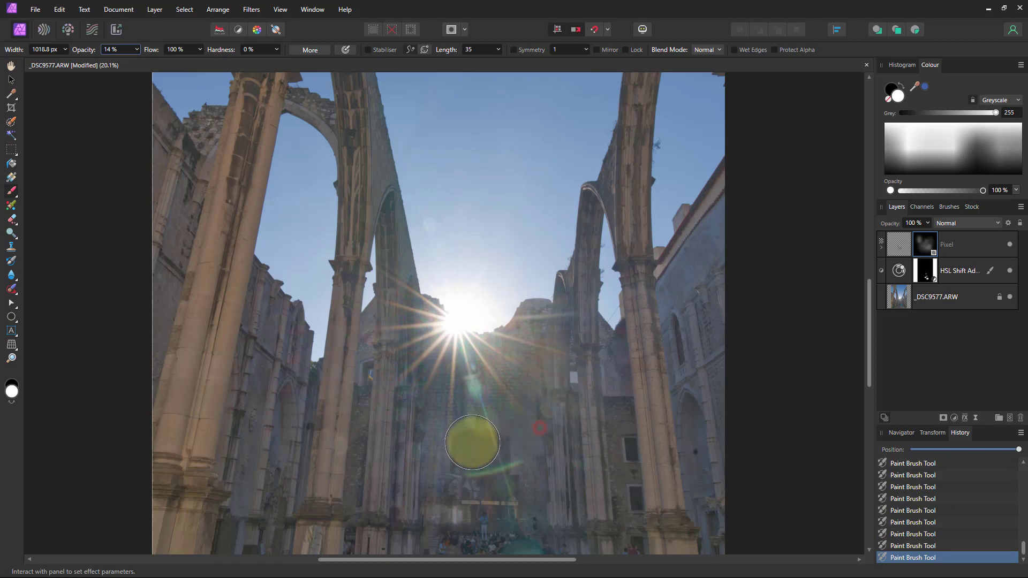
pyautogui.click(1010, 245)
pyautogui.click(1010, 245)
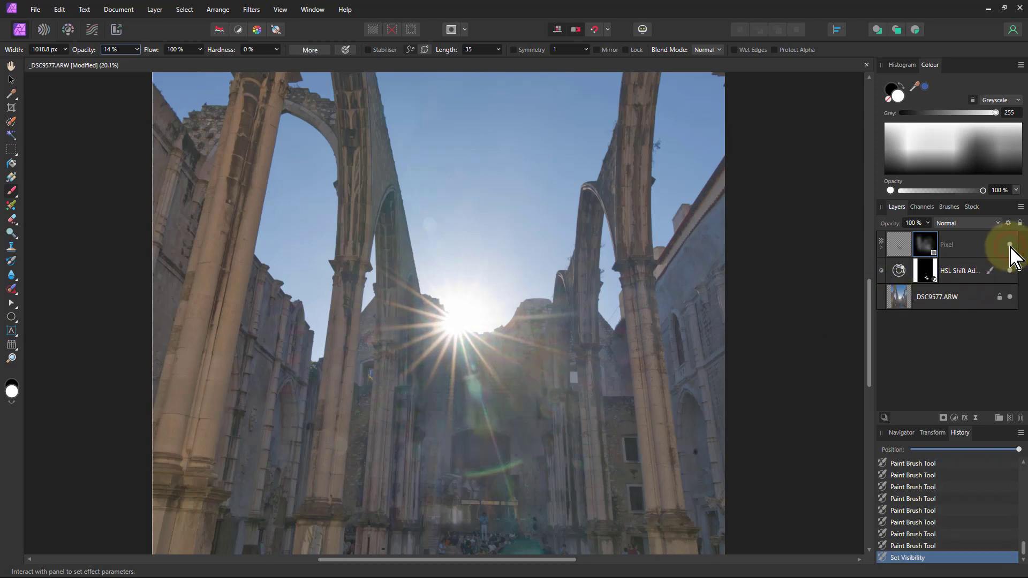
pyautogui.click(537, 389)
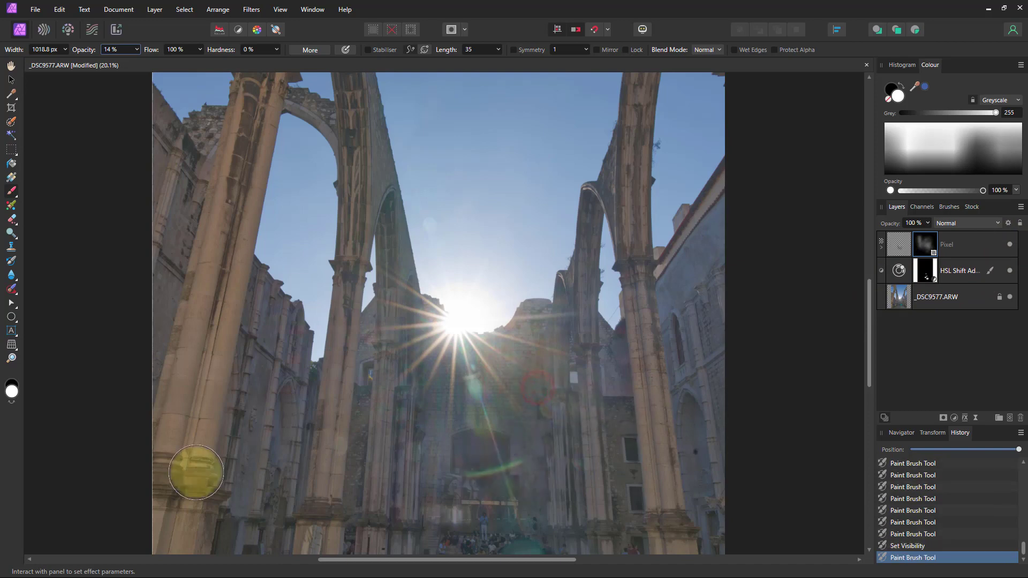
# Paint black on the pixel layer's mask at spots below the sunburst to soften the haze removal, and compare the whole photo without the layer.
pyautogui.click(12, 390)
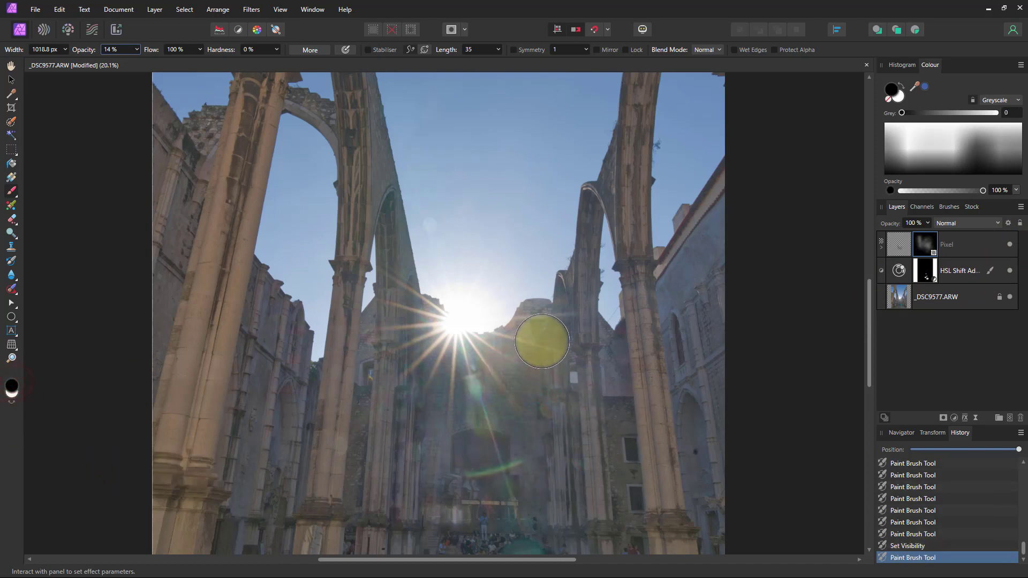
pyautogui.click(539, 341)
pyautogui.click(522, 373)
pyautogui.click(434, 437)
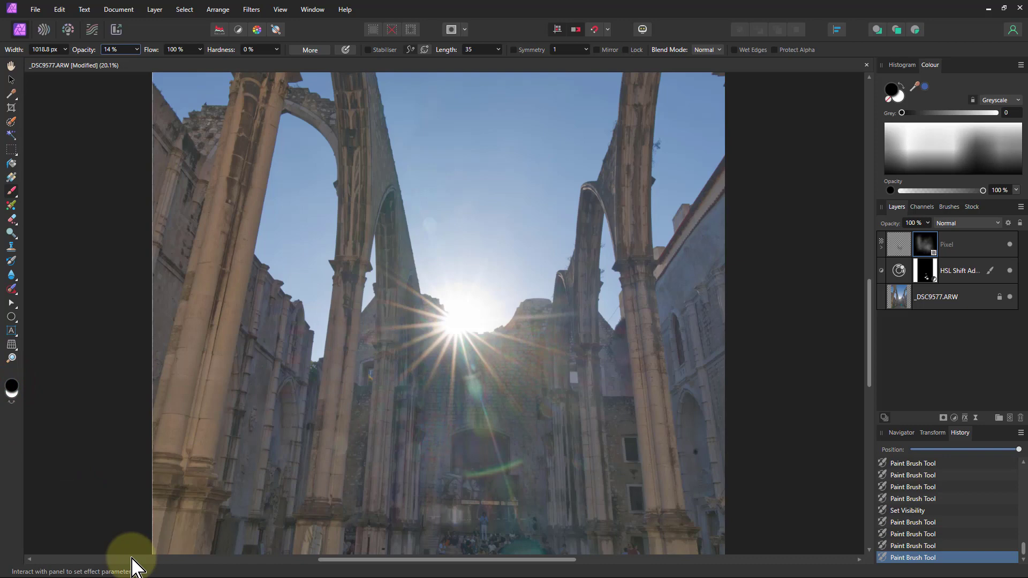
pyautogui.hotkey('ctrl', '0')
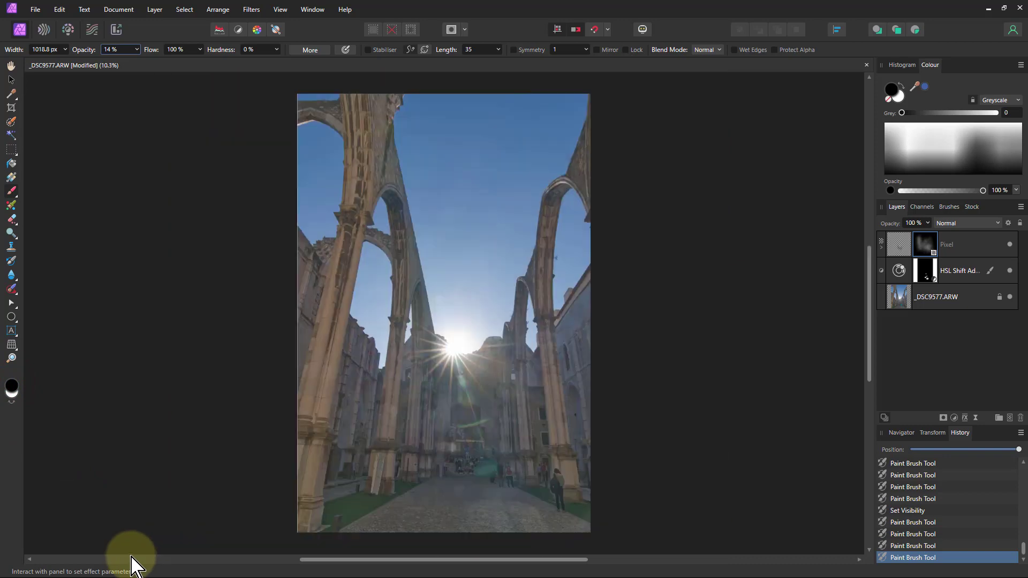
pyautogui.click(1011, 246)
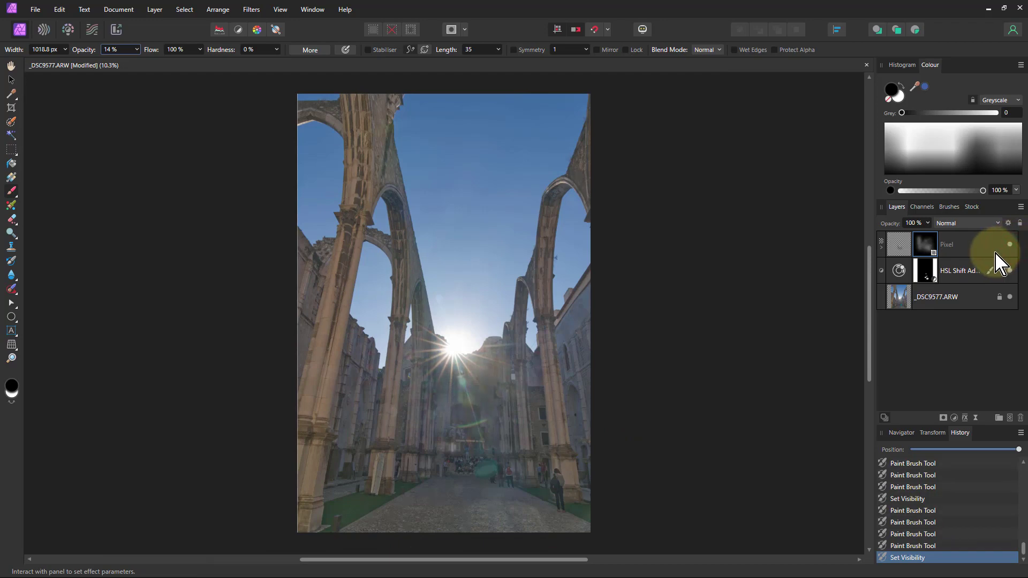
# Add a second HSL adjustment layer above the masked haze-removed pixel layer.
pyautogui.click(905, 251)
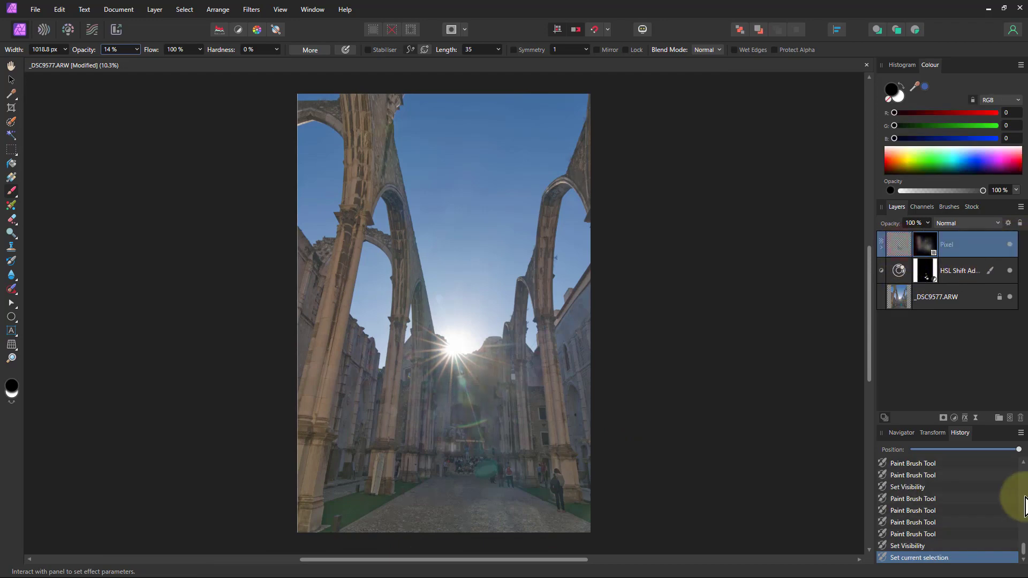
pyautogui.click(956, 420)
pyautogui.click(937, 201)
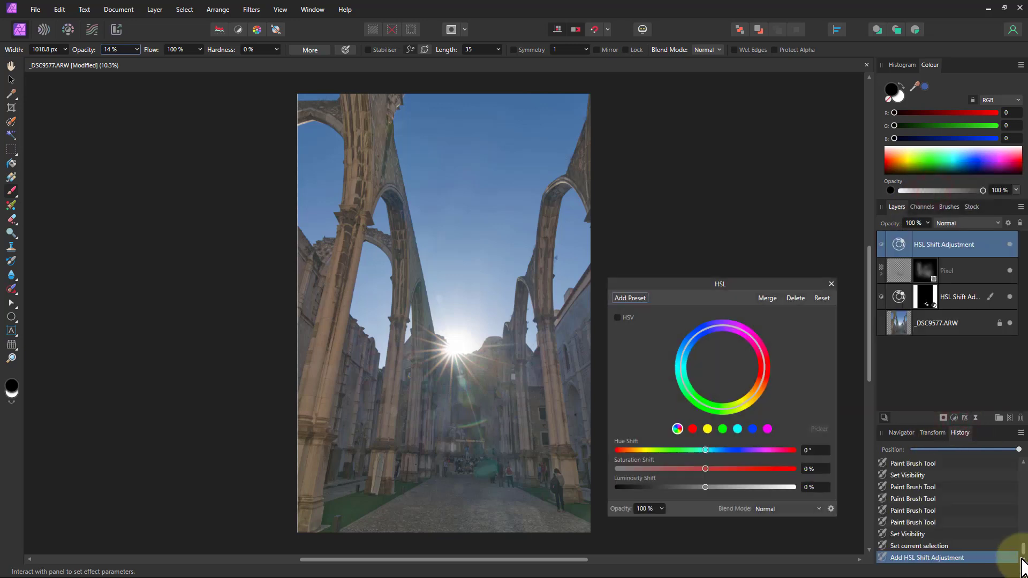
# Retune the new HSL layer's yellow range to the stone colour sampled from the left arch, and raise its saturation to 100%.
pyautogui.click(708, 429)
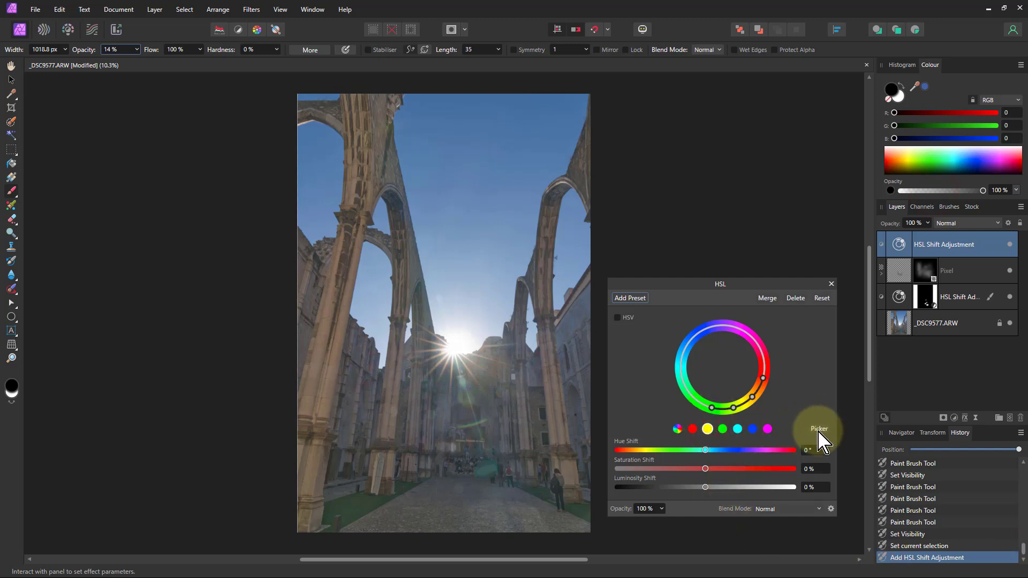
pyautogui.click(333, 353)
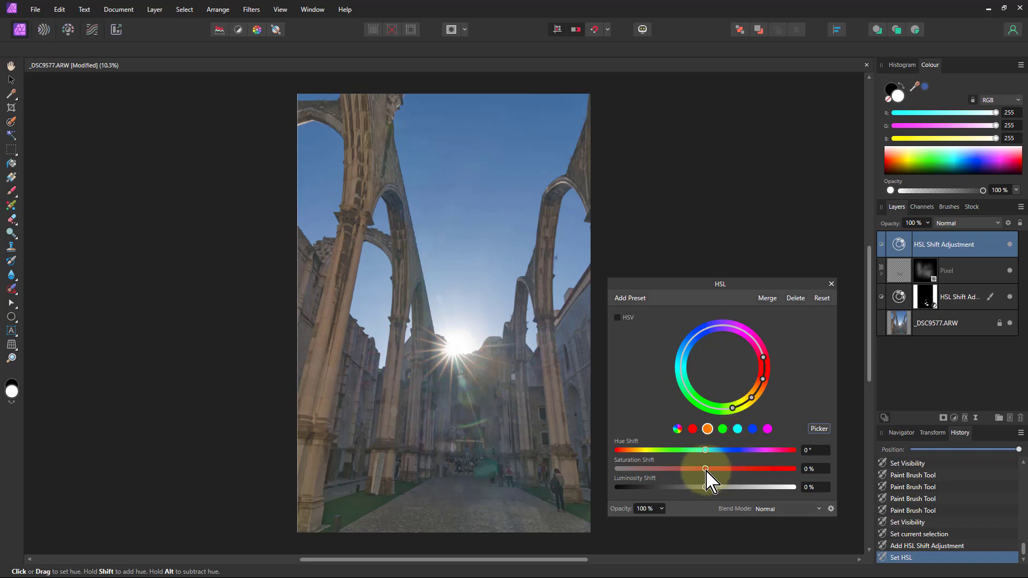
pyautogui.moveTo(714, 471); pyautogui.dragTo(845, 482)
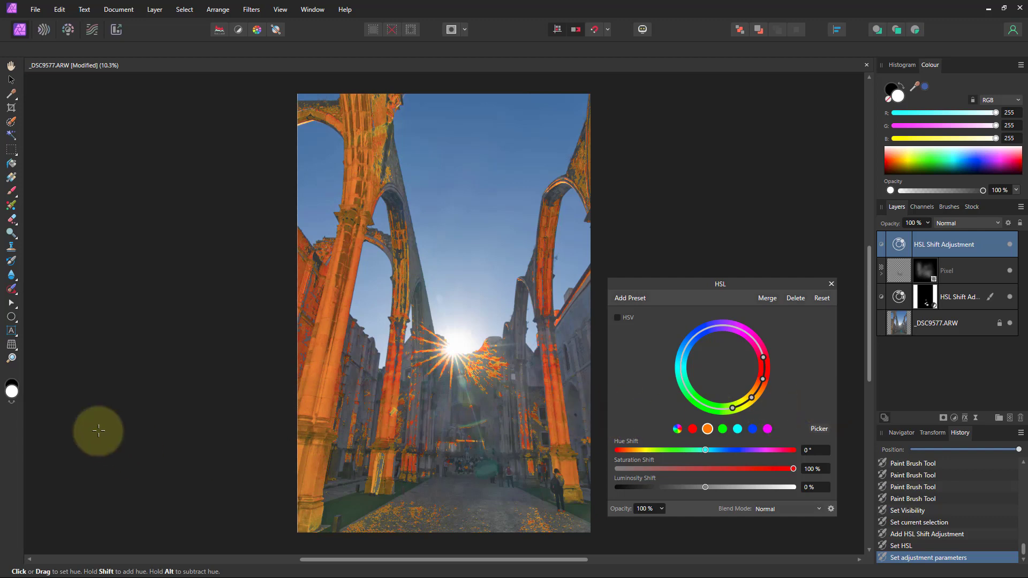
# Paint black at 100% brush opacity on the HSL layer's mask over the sunburst, the area beneath it and the cobbled ground.
pyautogui.click(12, 190)
pyautogui.click(11, 401)
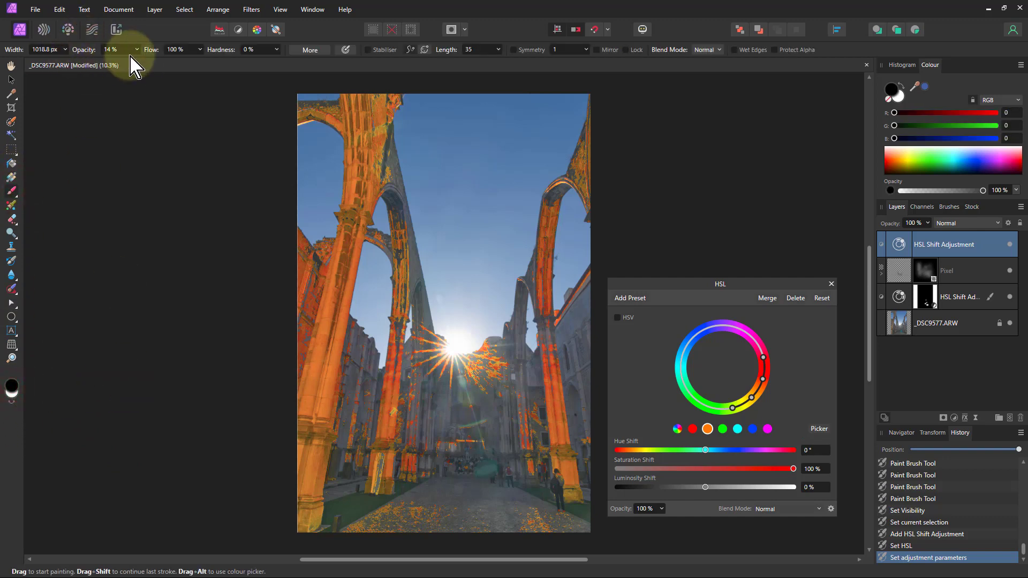
pyautogui.moveTo(137, 50); pyautogui.dragTo(168, 69)
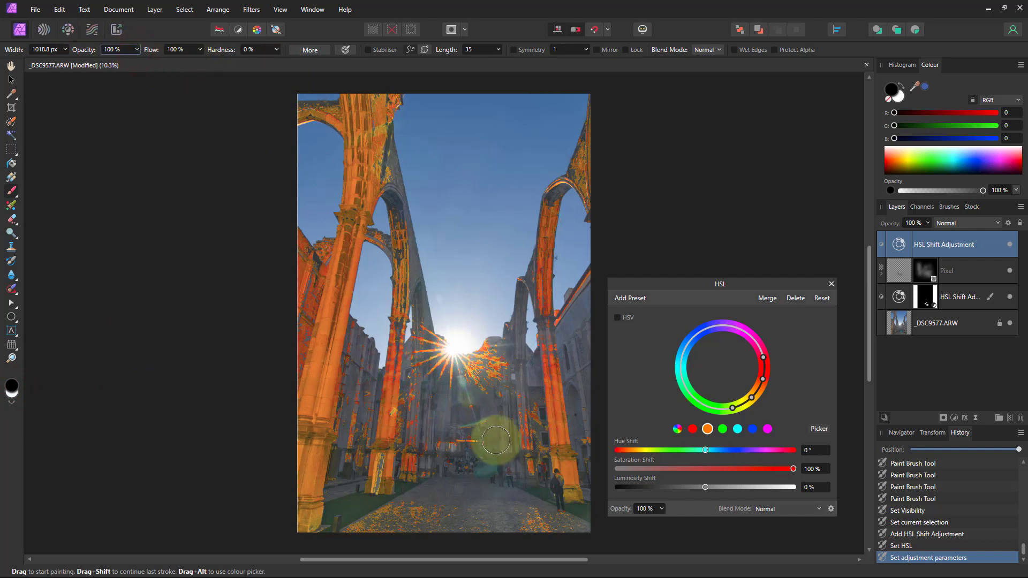
pyautogui.moveTo(485, 378)
pyautogui.mouseDown()
pyautogui.moveTo(495, 355)
pyautogui.moveTo(493, 378)
pyautogui.mouseUp()
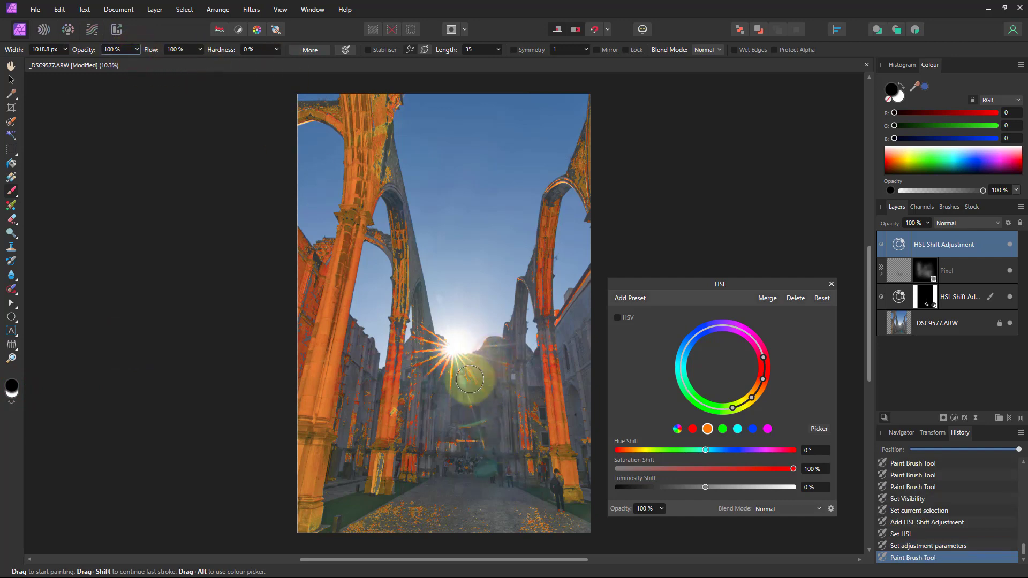
pyautogui.moveTo(434, 355); pyautogui.dragTo(457, 375)
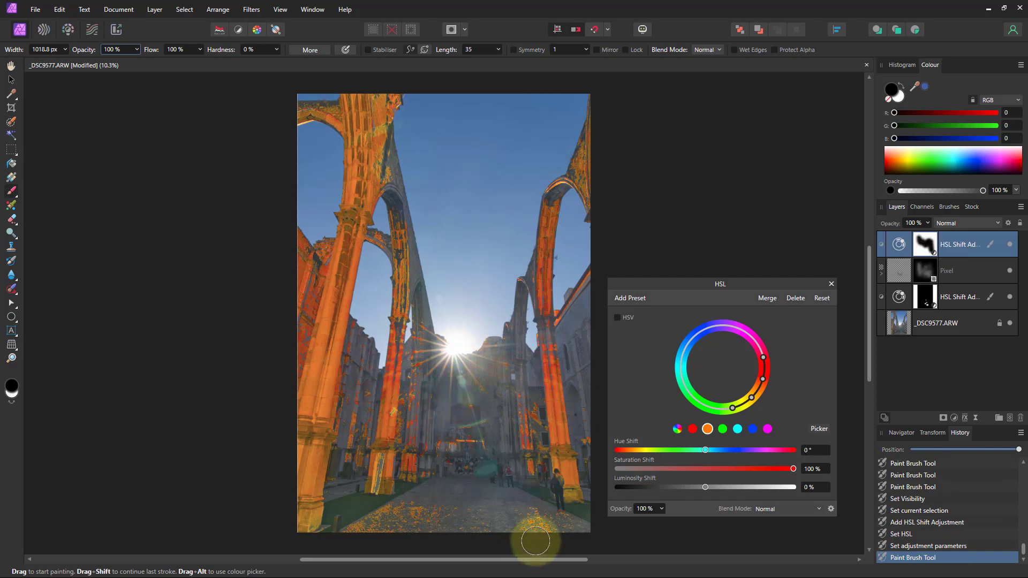
pyautogui.moveTo(517, 515)
pyautogui.mouseDown()
pyautogui.moveTo(390, 529)
pyautogui.moveTo(413, 504)
pyautogui.moveTo(391, 525)
pyautogui.moveTo(361, 538)
pyautogui.moveTo(394, 517)
pyautogui.moveTo(353, 534)
pyautogui.mouseUp()
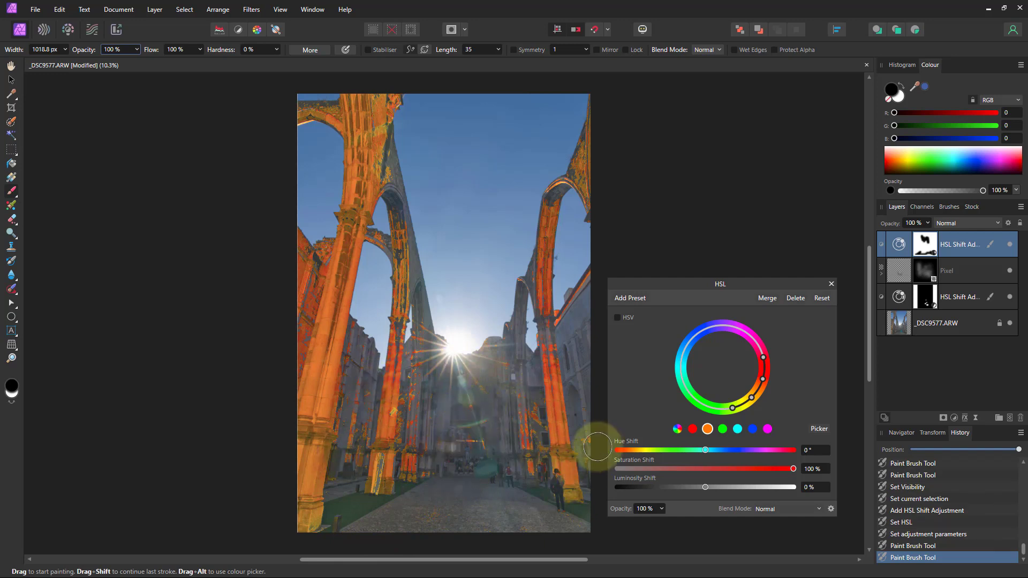
# Set the stone range's saturation to 73% and luminosity to 68%, and compare the photo with the layer hidden.
pyautogui.moveTo(796, 470); pyautogui.dragTo(765, 474)
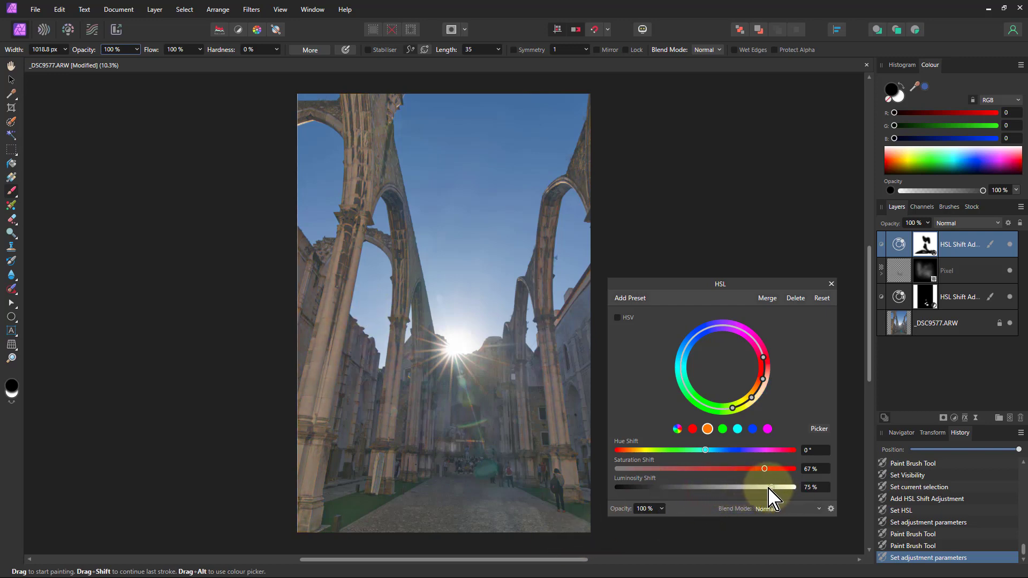
pyautogui.moveTo(769, 474); pyautogui.dragTo(770, 470)
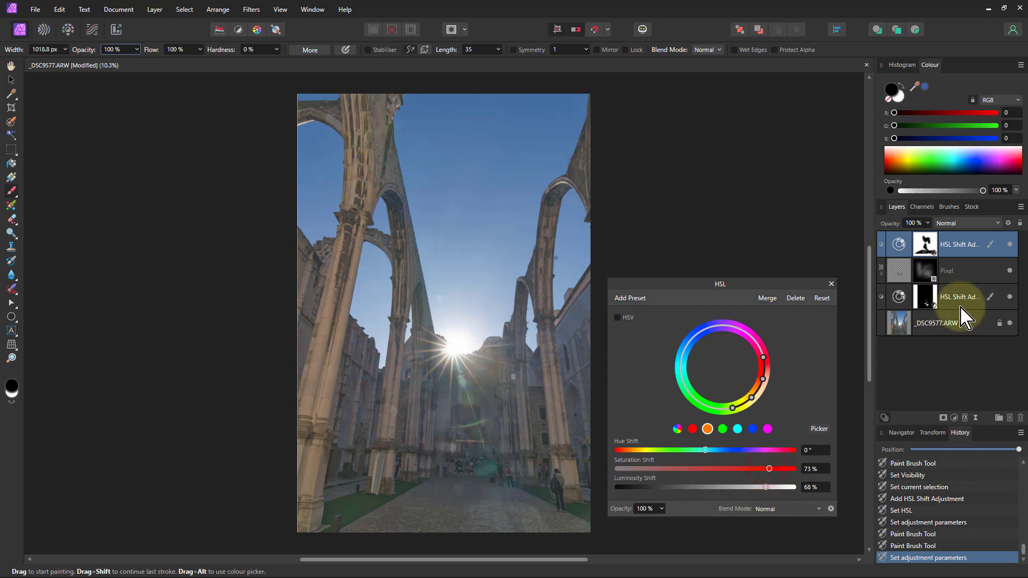
pyautogui.click(1004, 249)
pyautogui.click(1011, 244)
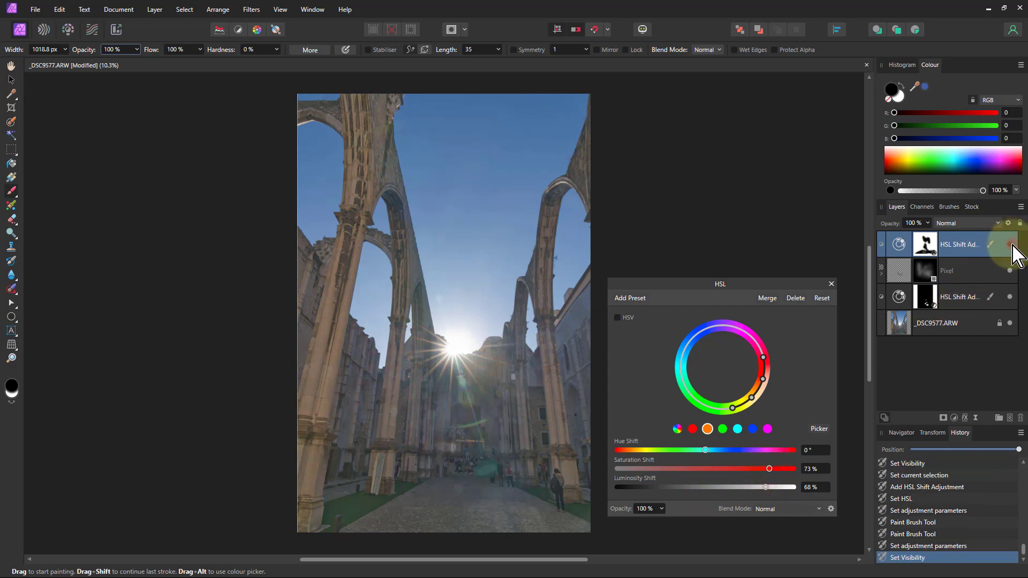
pyautogui.click(1011, 245)
pyautogui.click(1011, 245)
pyautogui.click(1011, 245)
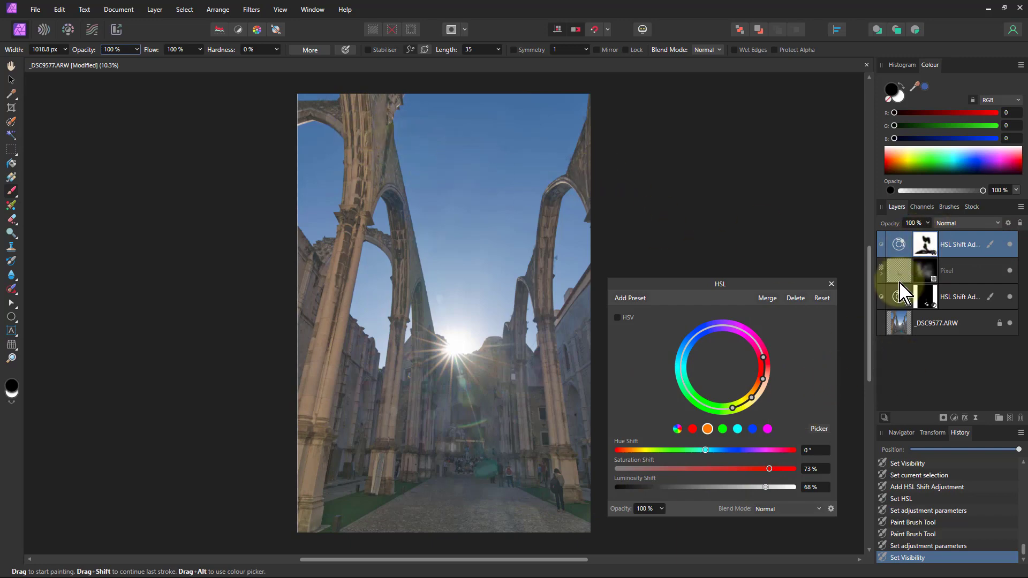
# Add a third HSL adjustment layer, and try and reset an overall saturation boost of 45%.
pyautogui.click(955, 419)
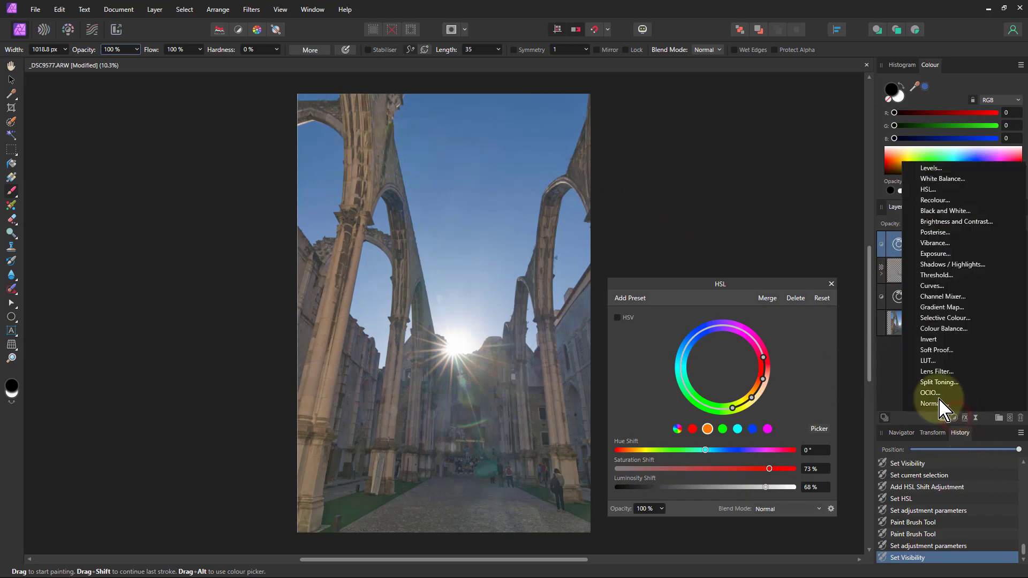
pyautogui.click(929, 190)
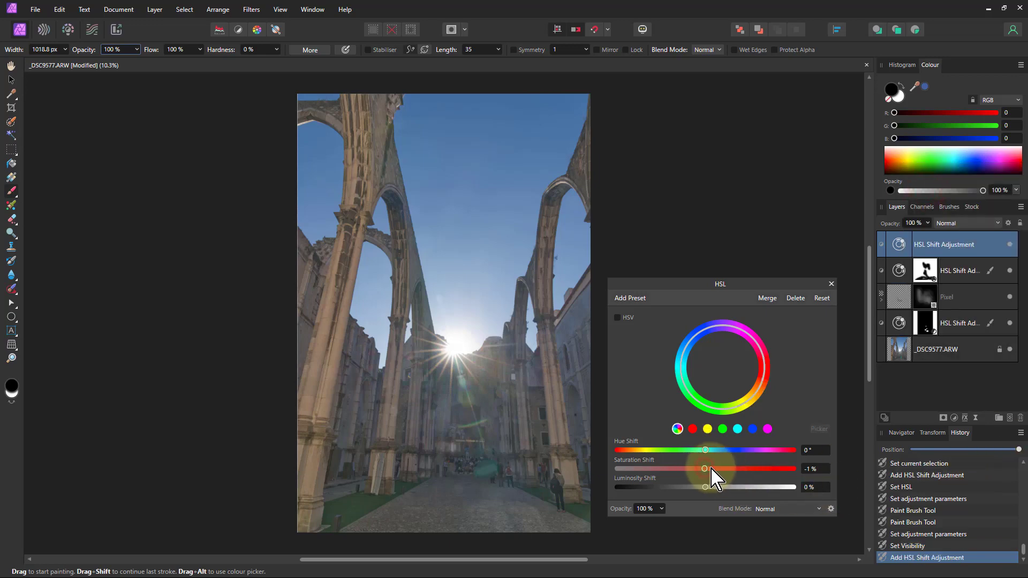
pyautogui.moveTo(711, 470); pyautogui.dragTo(746, 470)
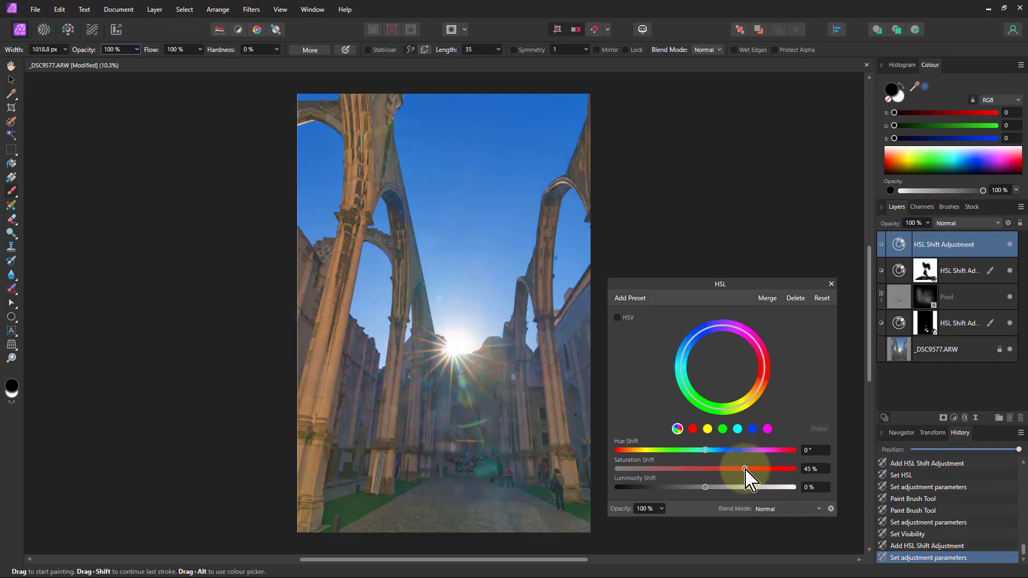
pyautogui.doubleClick(745, 470)
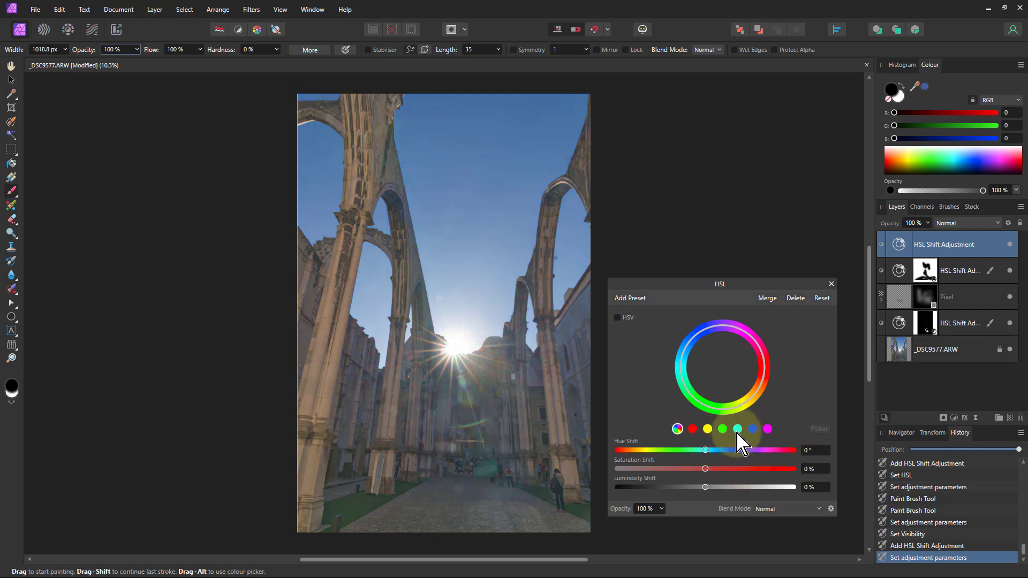
# Retune the cyan range to the blue sampled from the sky, and set its saturation shift to 50% and hue shift to 10.4°.
pyautogui.click(737, 429)
pyautogui.click(819, 428)
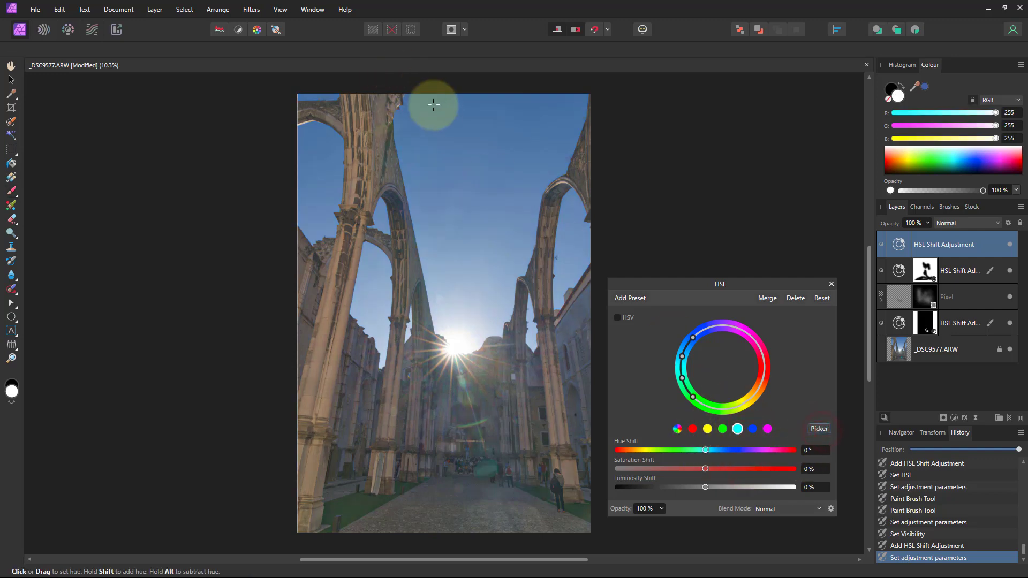
pyautogui.click(472, 140)
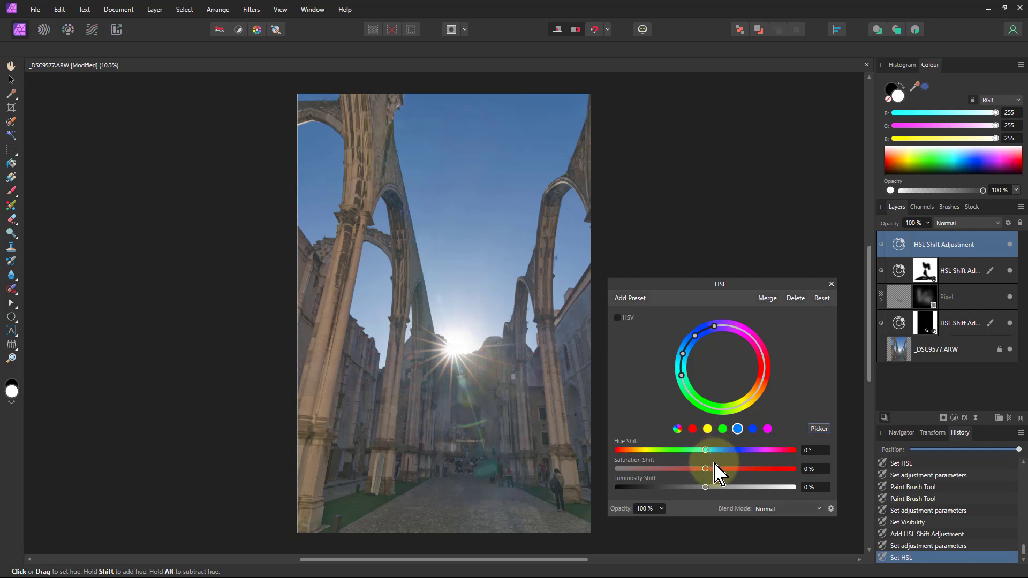
pyautogui.moveTo(705, 473); pyautogui.dragTo(747, 471)
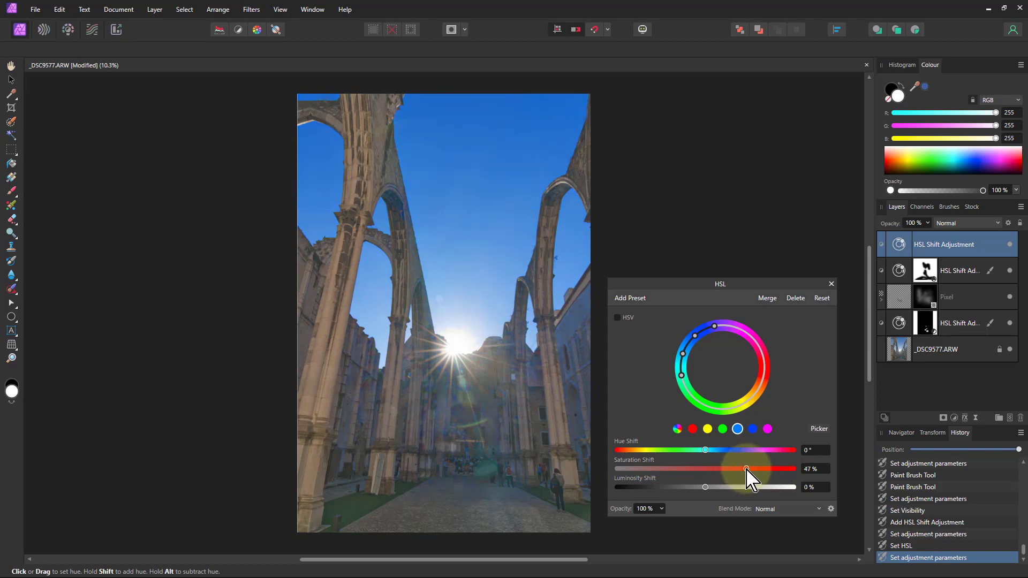
pyautogui.moveTo(748, 470); pyautogui.dragTo(772, 469)
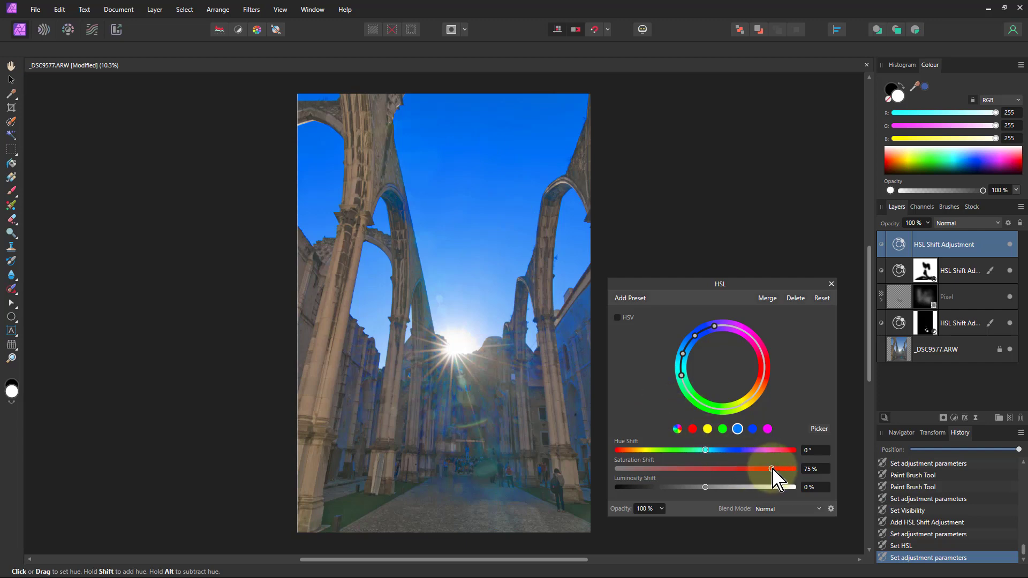
pyautogui.moveTo(773, 470); pyautogui.dragTo(749, 471)
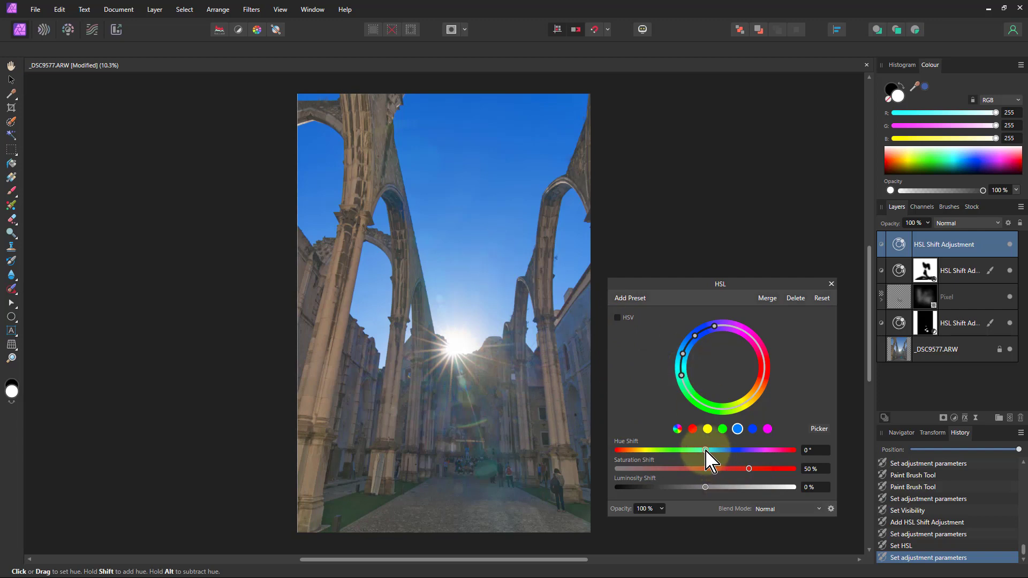
pyautogui.moveTo(706, 451)
pyautogui.mouseDown()
pyautogui.moveTo(705, 460)
pyautogui.moveTo(713, 451)
pyautogui.mouseUp()
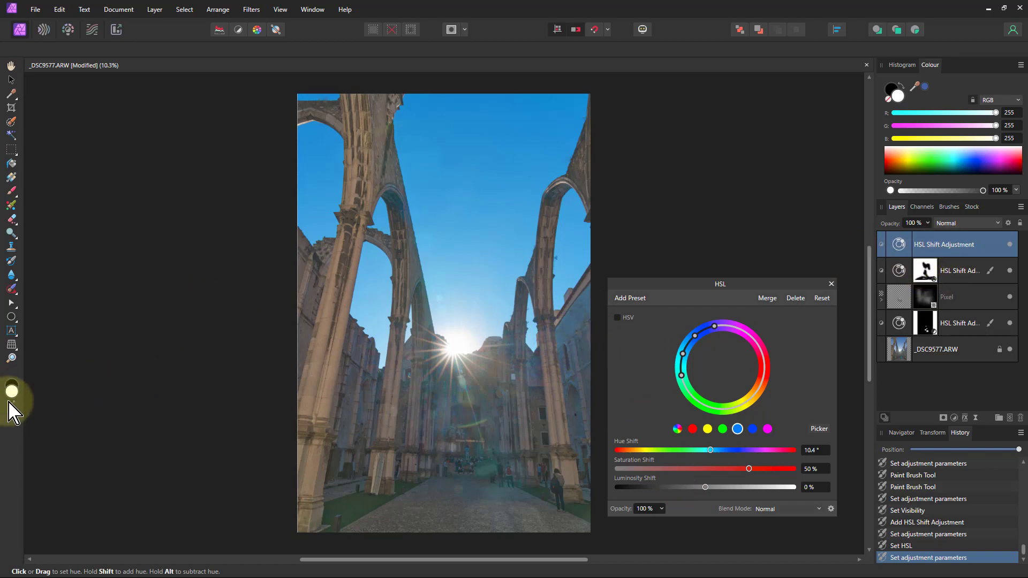
# Paint black on the sky HSL layer's mask over the walls and ground with a 1347.3 px brush at 40% opacity, and close the HSL settings.
pyautogui.click(11, 190)
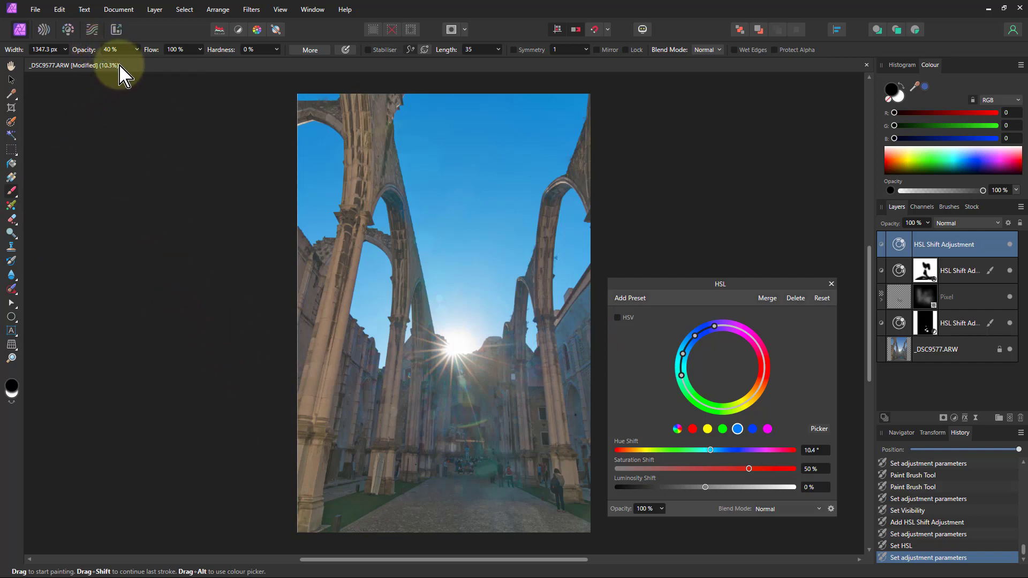
pyautogui.moveTo(594, 299)
pyautogui.mouseDown()
pyautogui.moveTo(567, 350)
pyautogui.moveTo(587, 326)
pyautogui.moveTo(593, 309)
pyautogui.moveTo(555, 363)
pyautogui.moveTo(556, 399)
pyautogui.moveTo(573, 365)
pyautogui.moveTo(577, 418)
pyautogui.moveTo(578, 346)
pyautogui.moveTo(533, 384)
pyautogui.moveTo(587, 309)
pyautogui.mouseUp()
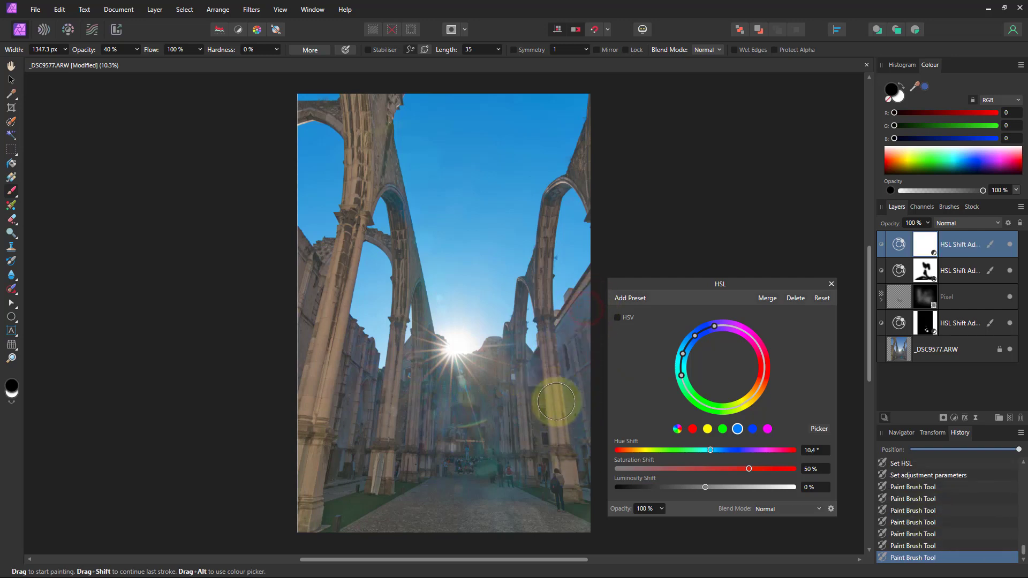
pyautogui.moveTo(556, 402)
pyautogui.mouseDown()
pyautogui.moveTo(519, 378)
pyautogui.moveTo(519, 451)
pyautogui.moveTo(480, 392)
pyautogui.moveTo(409, 396)
pyautogui.moveTo(402, 381)
pyautogui.moveTo(360, 365)
pyautogui.moveTo(351, 454)
pyautogui.moveTo(421, 445)
pyautogui.moveTo(449, 512)
pyautogui.moveTo(506, 574)
pyautogui.mouseUp()
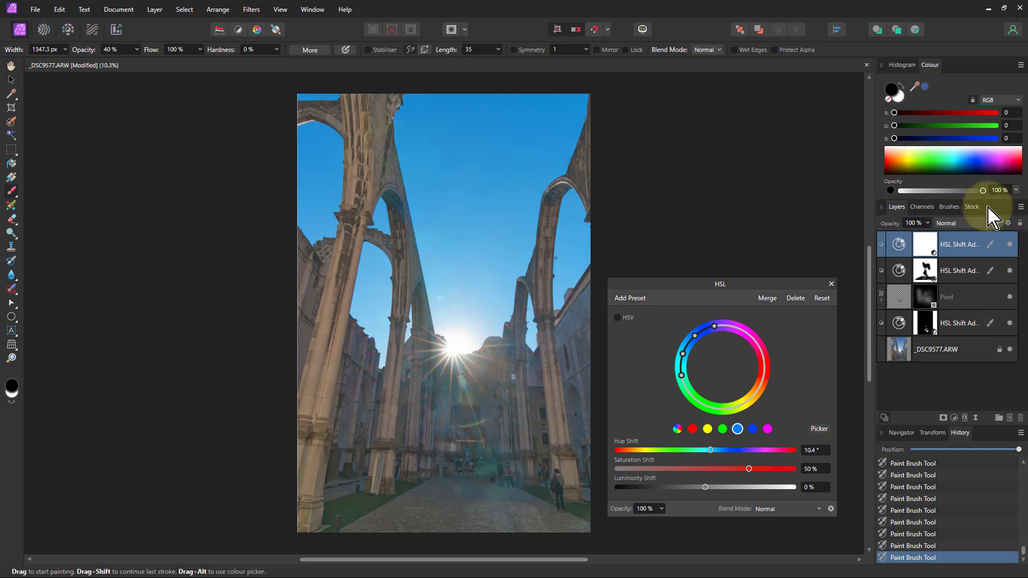
pyautogui.click(831, 284)
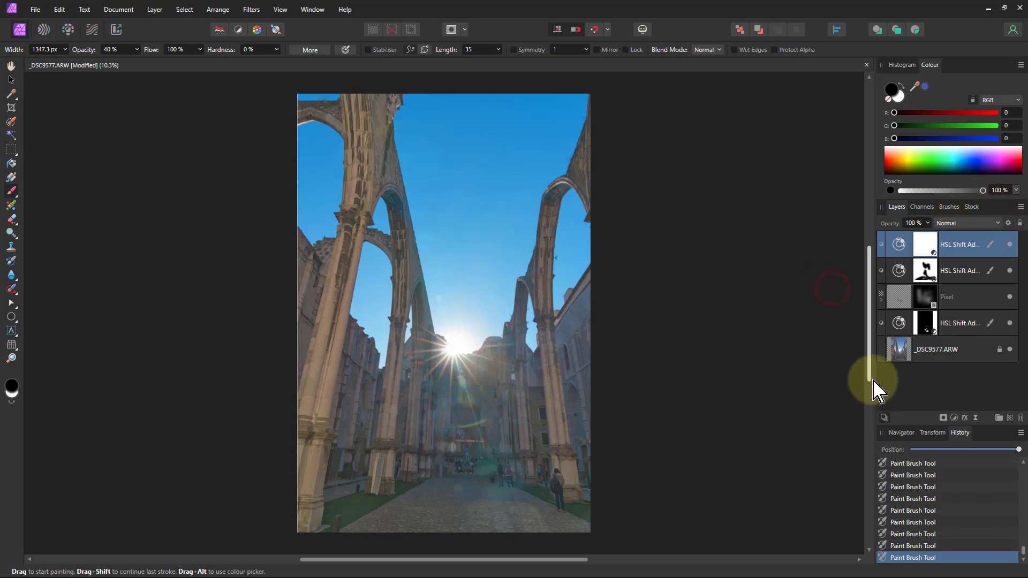
# Add a live Lighting filter layer on top and change its light type to Point.
pyautogui.click(977, 419)
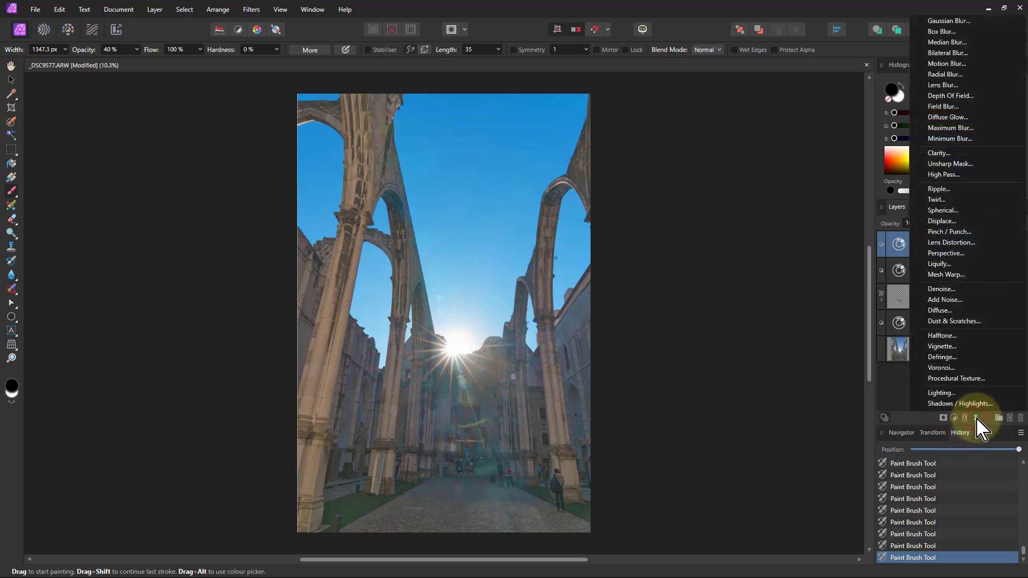
pyautogui.click(942, 394)
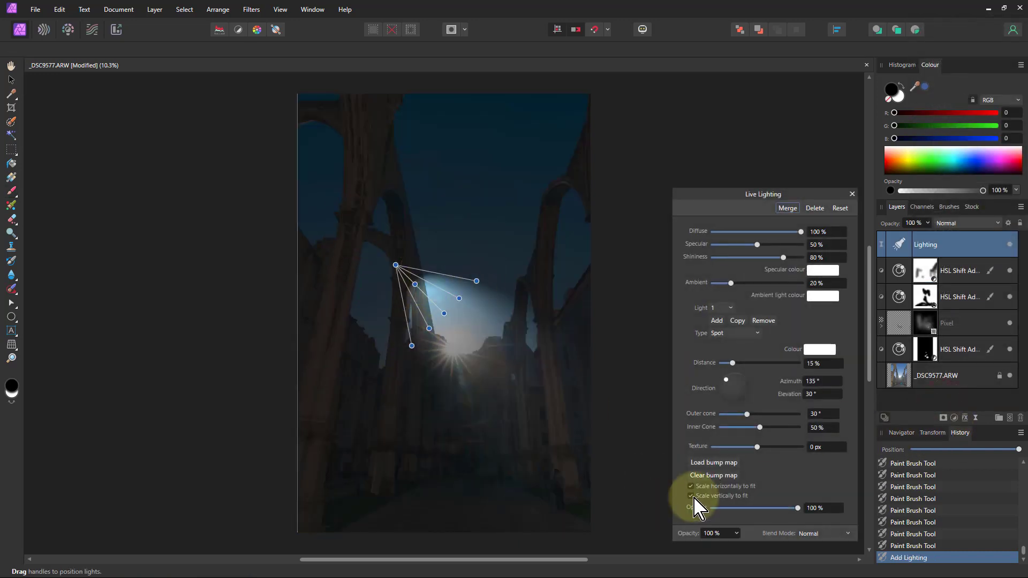
pyautogui.click(732, 333)
pyautogui.click(720, 357)
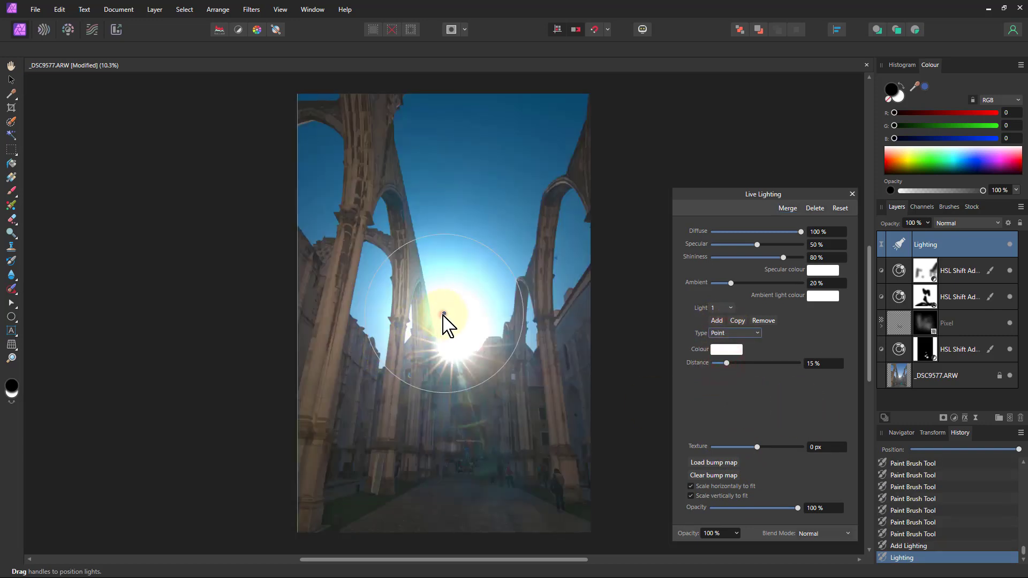
# Position the point light over the cobbled ground near the photo's lower edge, and set specular to 0% and ambient to 78%.
pyautogui.moveTo(443, 315); pyautogui.dragTo(461, 509)
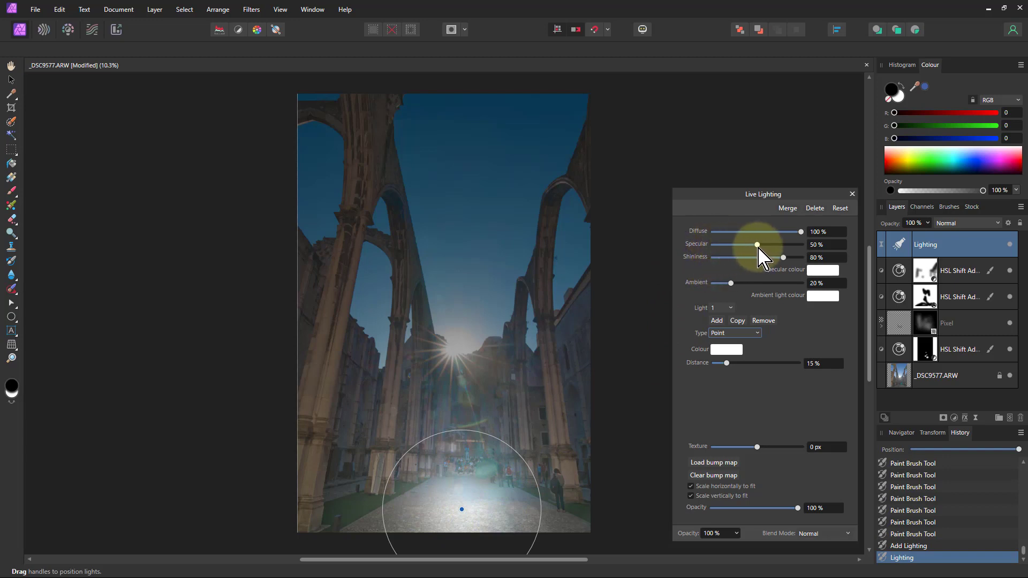
pyautogui.moveTo(758, 245); pyautogui.dragTo(712, 245)
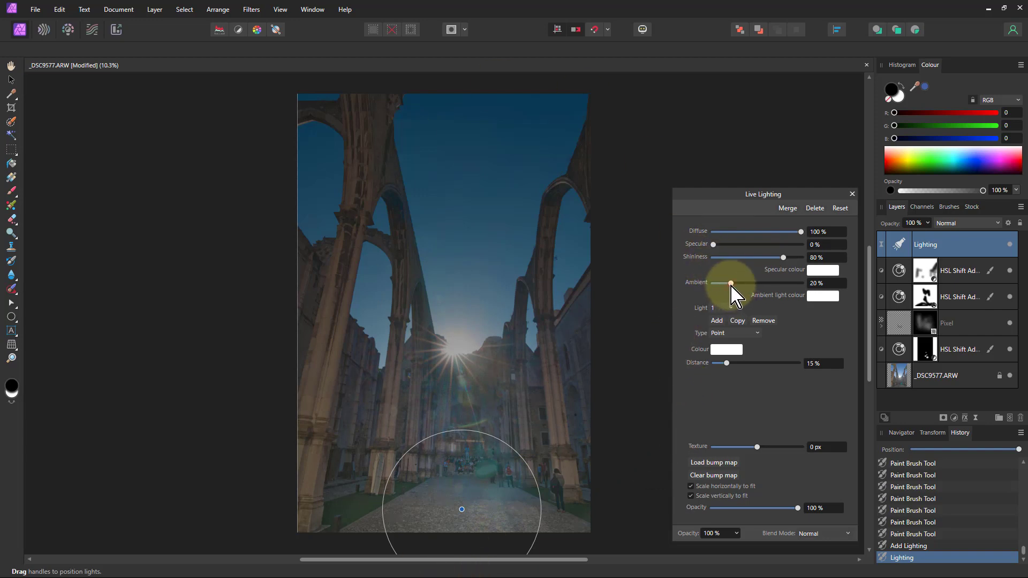
pyautogui.moveTo(732, 285); pyautogui.dragTo(782, 283)
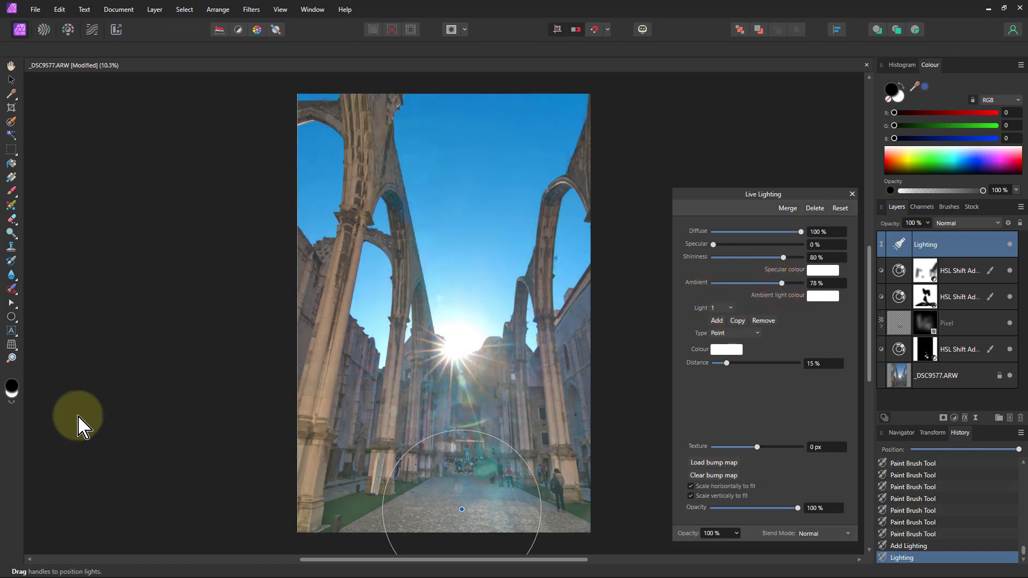
# Paint black on the Lighting layer's mask over the sun and its rays with a soft 2318.4 px brush at 20% opacity.
pyautogui.click(12, 192)
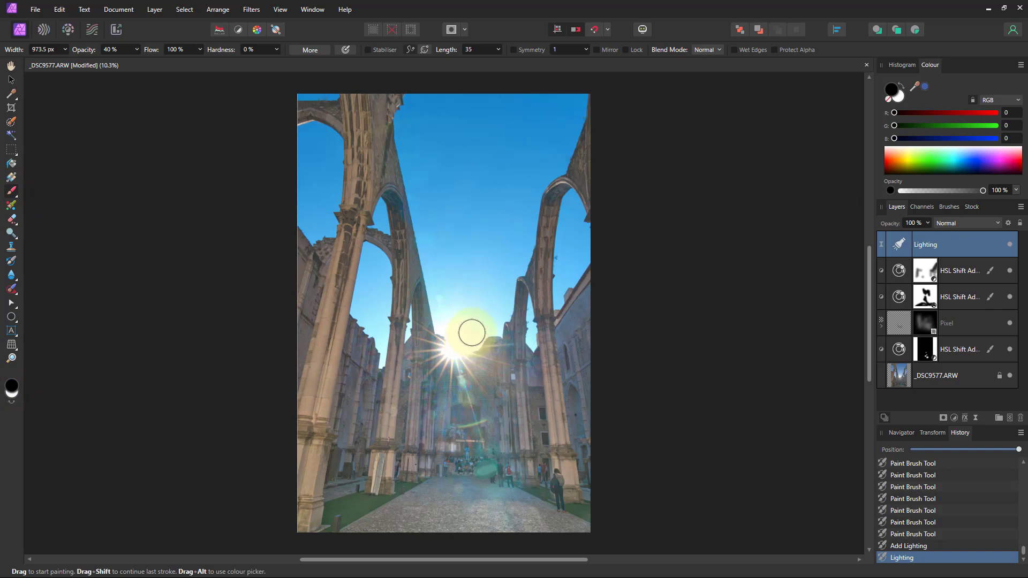
pyautogui.press('[')
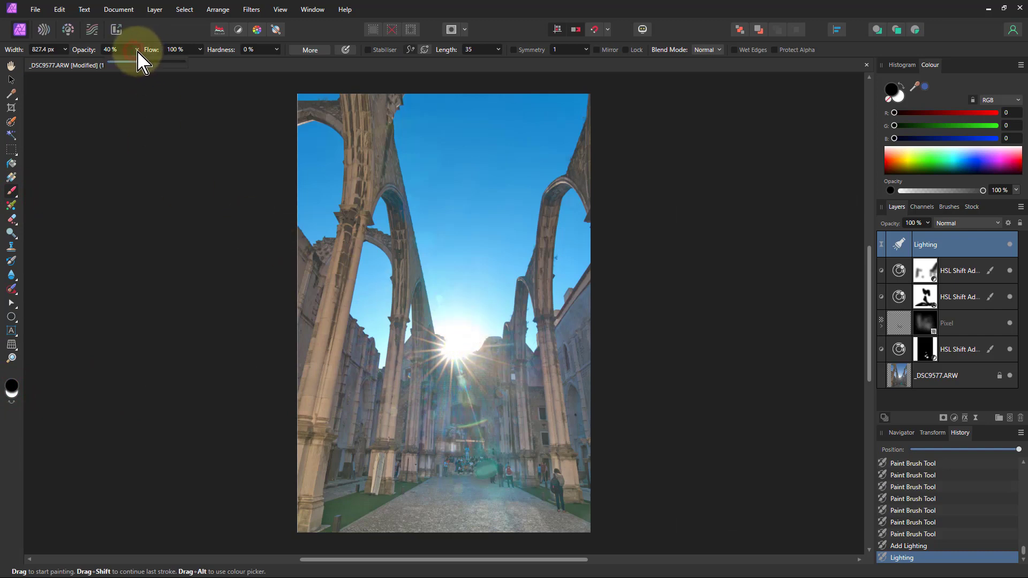
pyautogui.moveTo(138, 58); pyautogui.dragTo(123, 67)
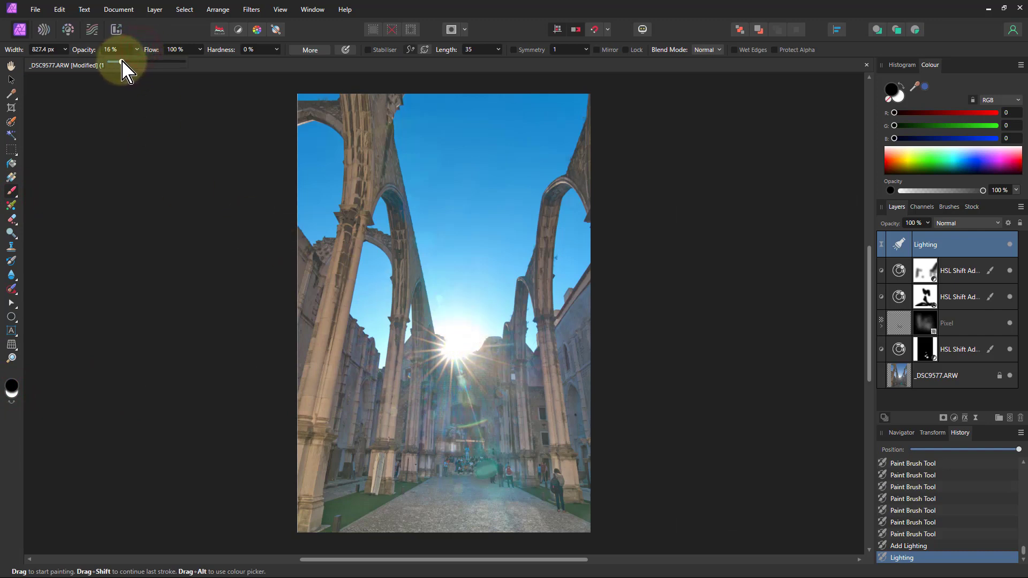
pyautogui.press('[')
pyautogui.press('[')
pyautogui.press('[')
pyautogui.press('[')
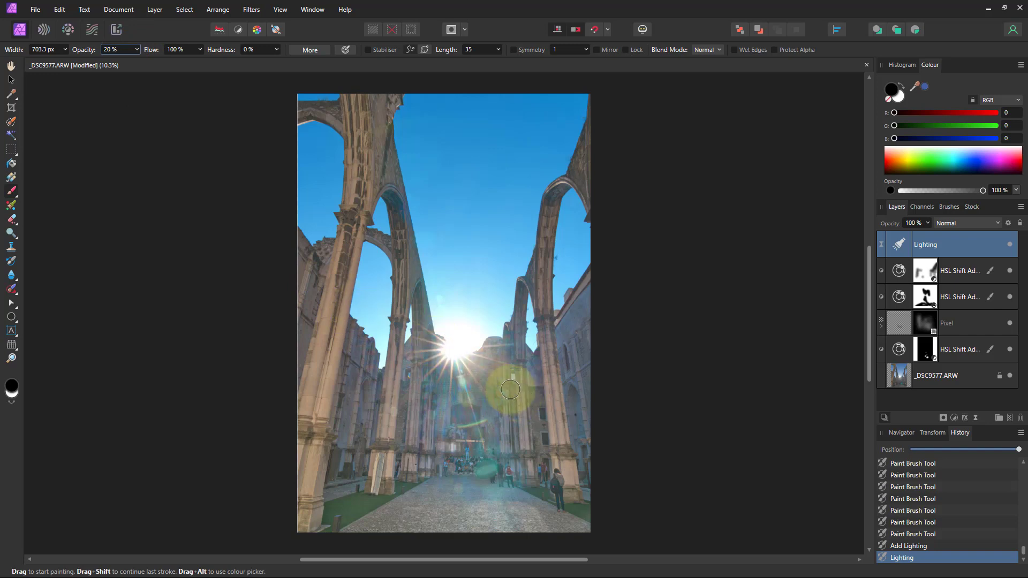
pyautogui.press('[')
pyautogui.press('[')
pyautogui.press('[')
pyautogui.press('[')
pyautogui.press('[')
pyautogui.press('[')
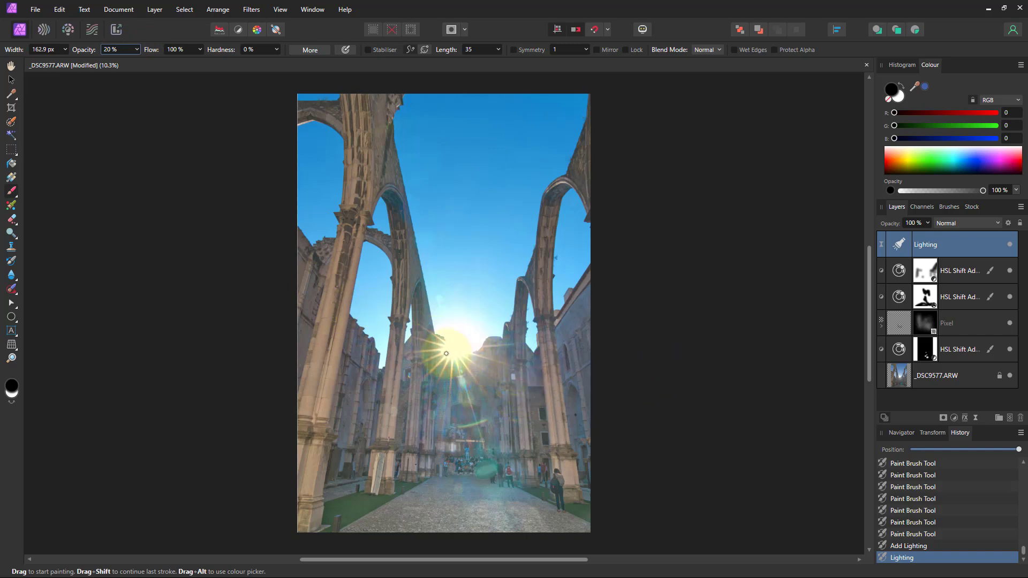
pyautogui.click(451, 345)
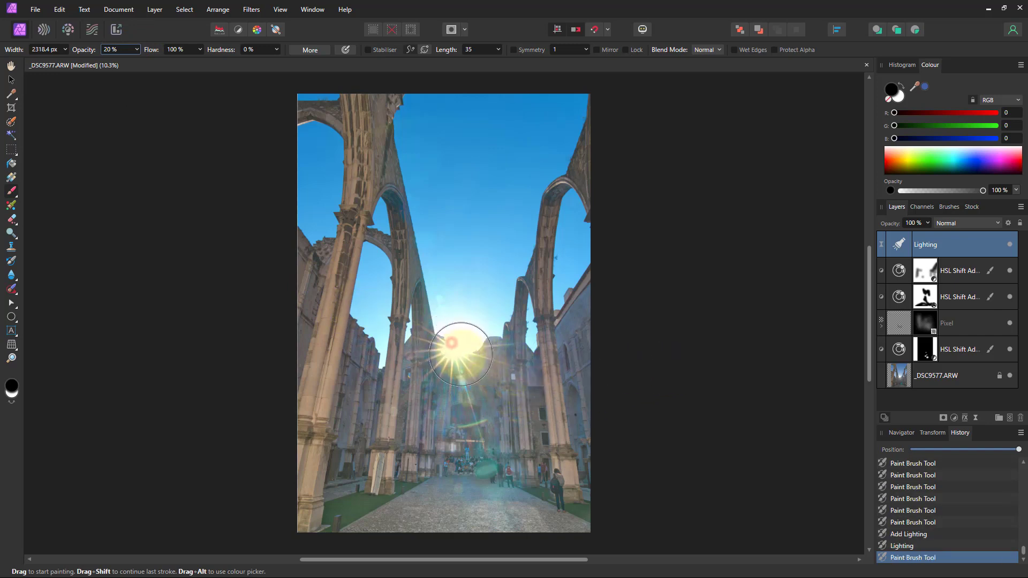
pyautogui.click(472, 353)
pyautogui.click(464, 347)
pyautogui.click(450, 349)
pyautogui.click(460, 348)
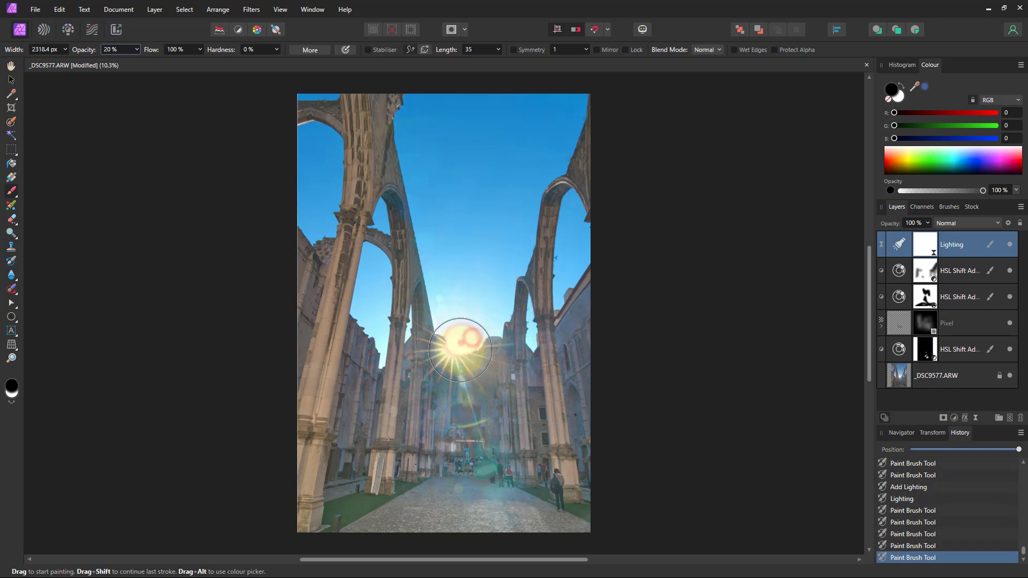
pyautogui.click(455, 344)
pyautogui.click(452, 340)
pyautogui.click(459, 348)
pyautogui.click(450, 341)
pyautogui.click(445, 352)
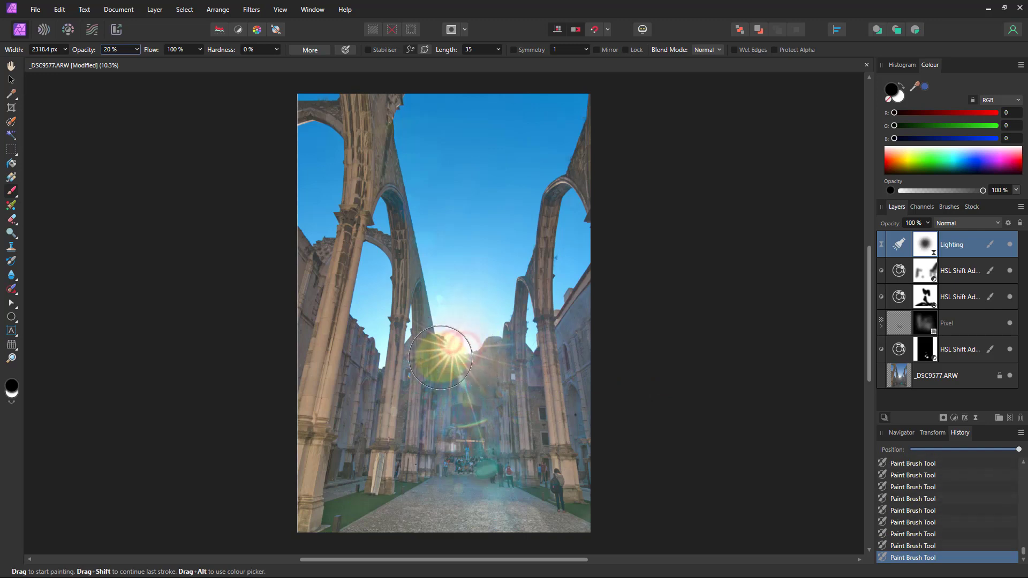
pyautogui.click(462, 357)
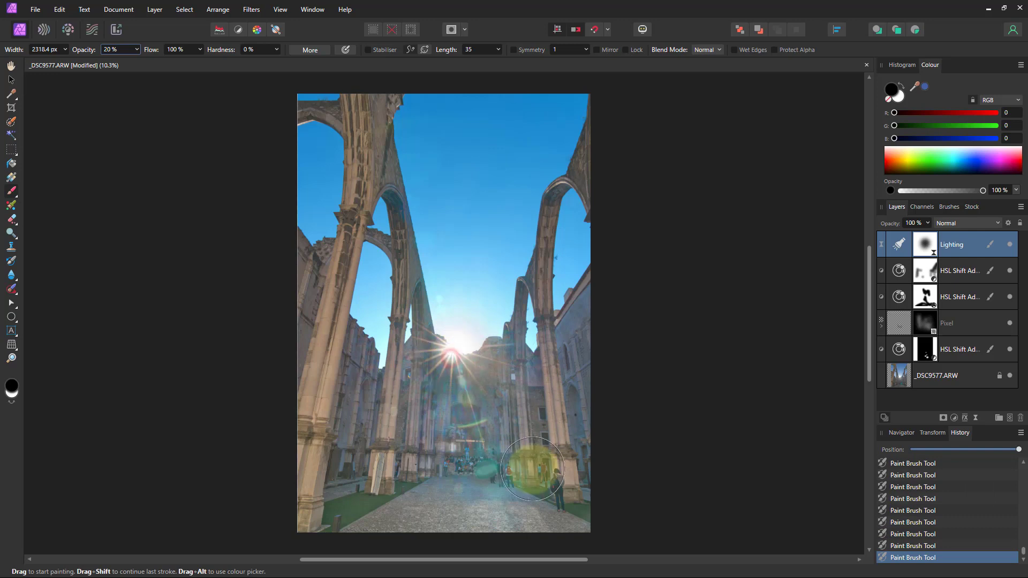
# Reopen the Lighting layer's settings and change the point light's colour to a saturated red with green 61 and blue 0.
pyautogui.doubleClick(905, 246)
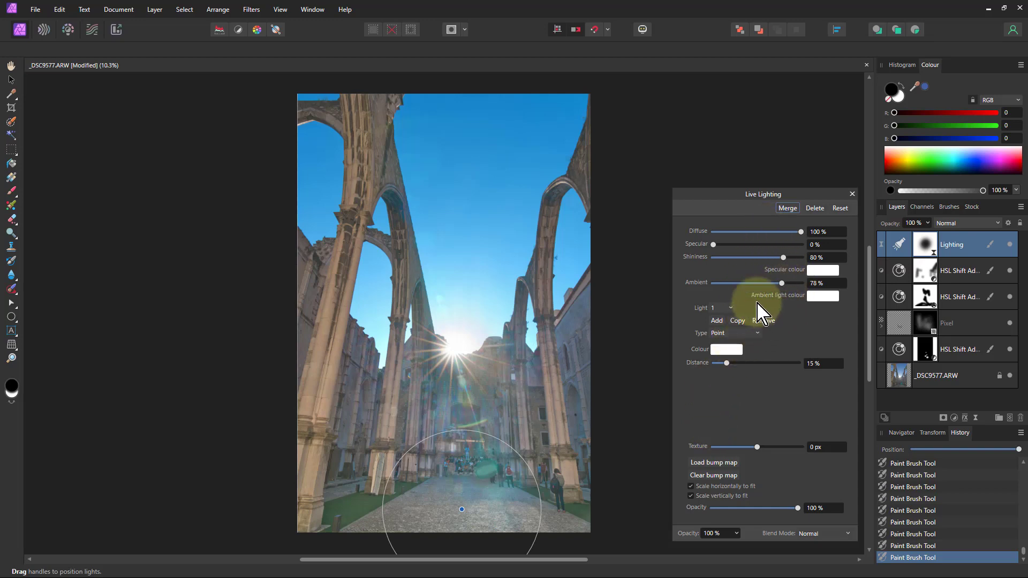
pyautogui.moveTo(783, 262)
pyautogui.mouseDown()
pyautogui.moveTo(759, 265)
pyautogui.moveTo(795, 260)
pyautogui.moveTo(788, 271)
pyautogui.mouseUp()
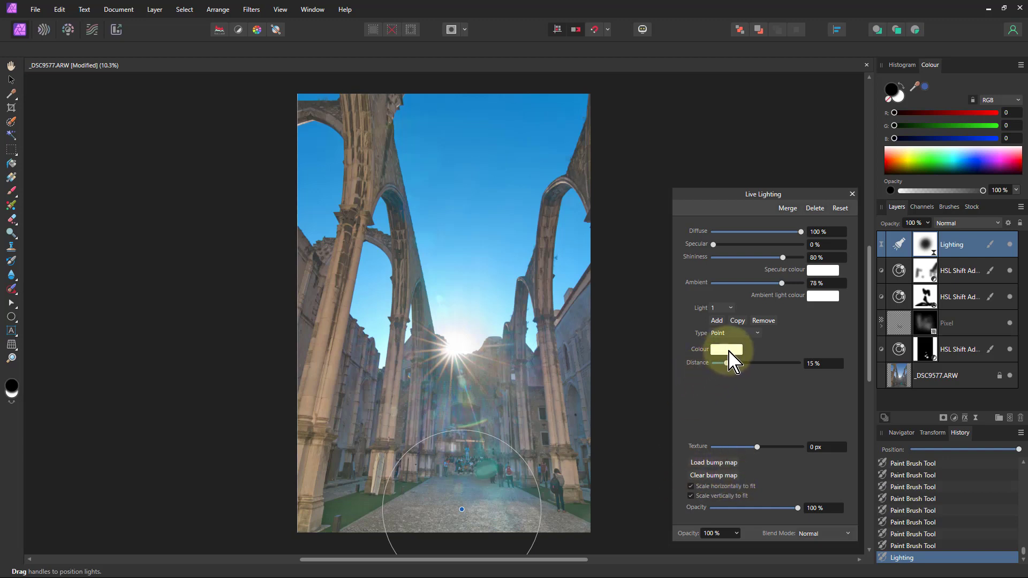
pyautogui.click(727, 350)
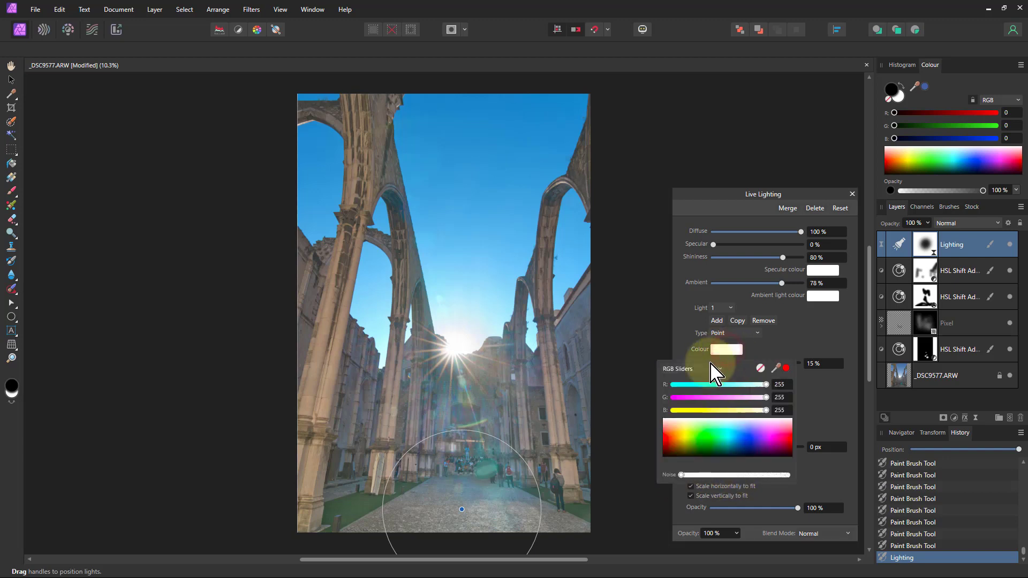
pyautogui.click(669, 439)
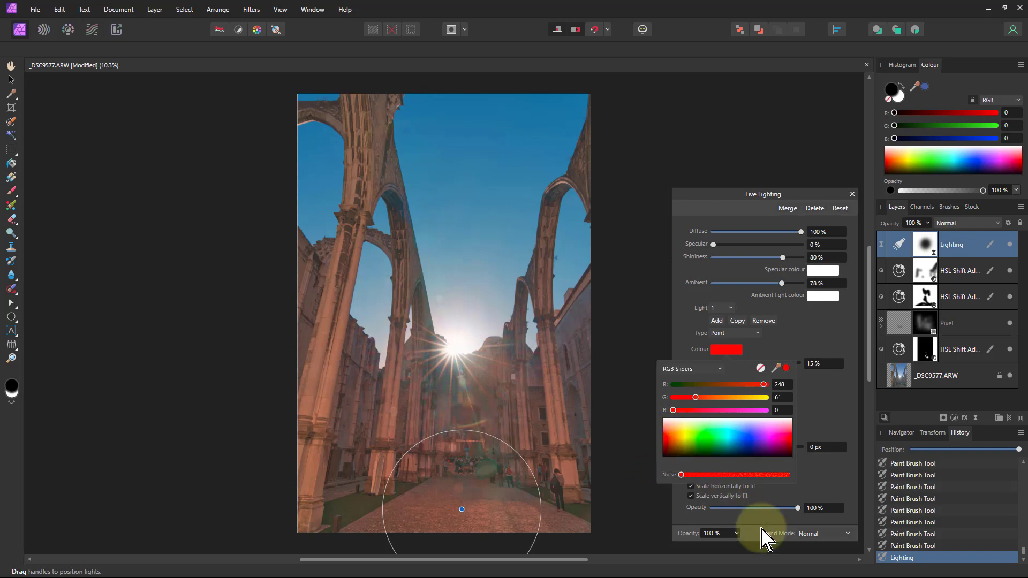
pyautogui.click(799, 516)
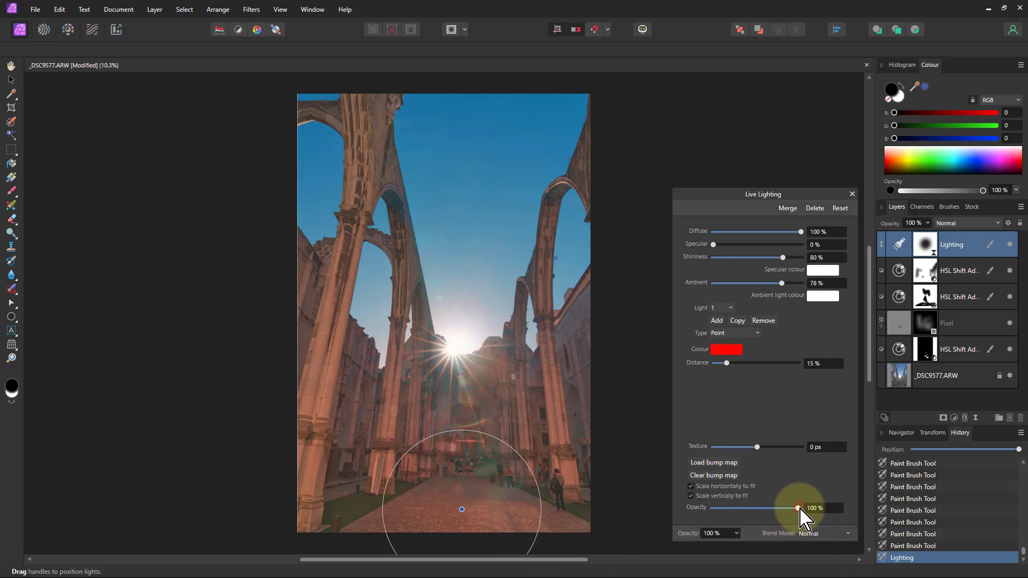
# Lower the Lighting layer's overall layer opacity to 25%, keeping the light's own opacity at 100%.
pyautogui.moveTo(798, 508); pyautogui.dragTo(717, 509)
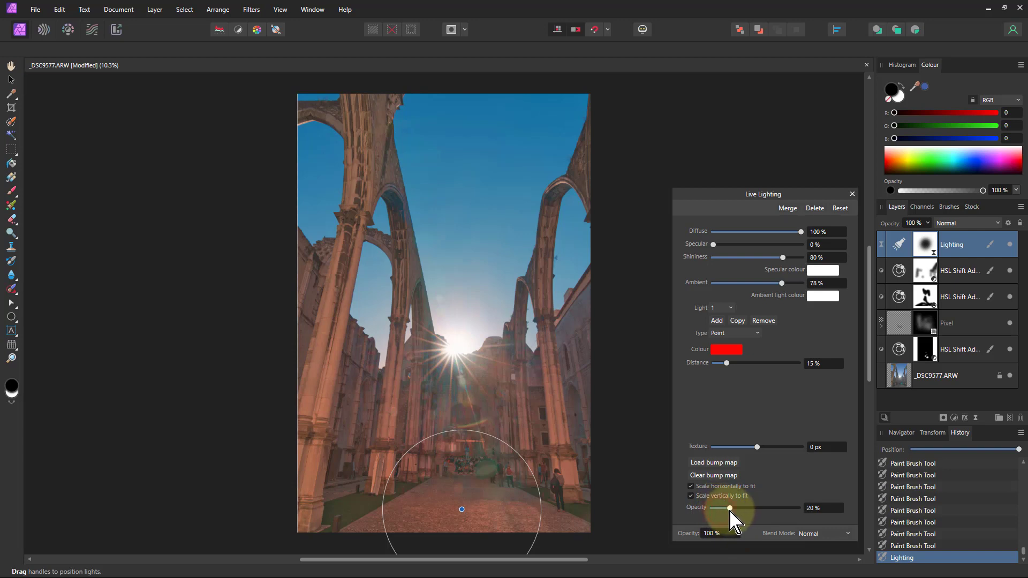
pyautogui.moveTo(725, 509); pyautogui.dragTo(798, 509)
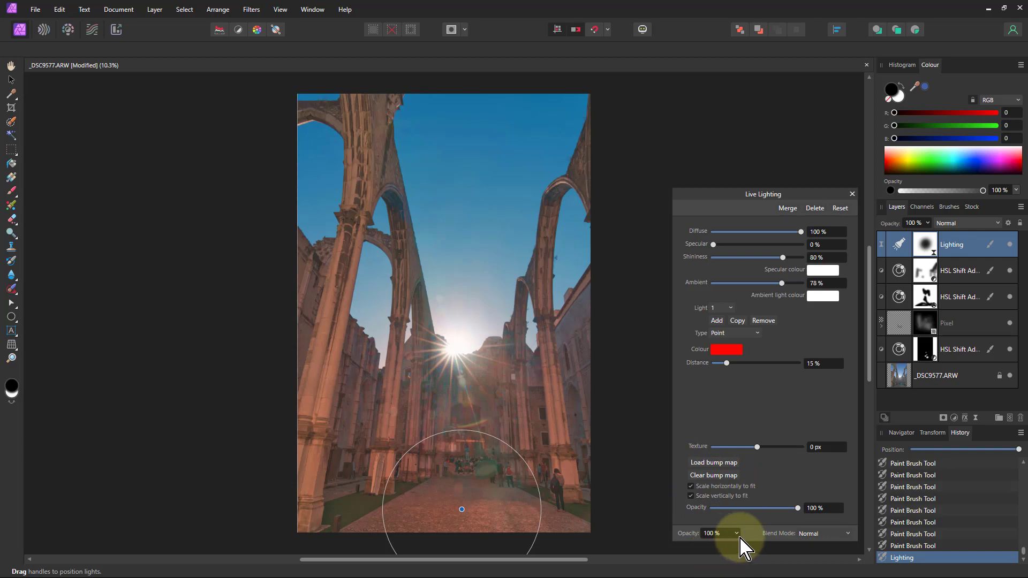
pyautogui.click(737, 533)
pyautogui.moveTo(738, 546); pyautogui.dragTo(680, 550)
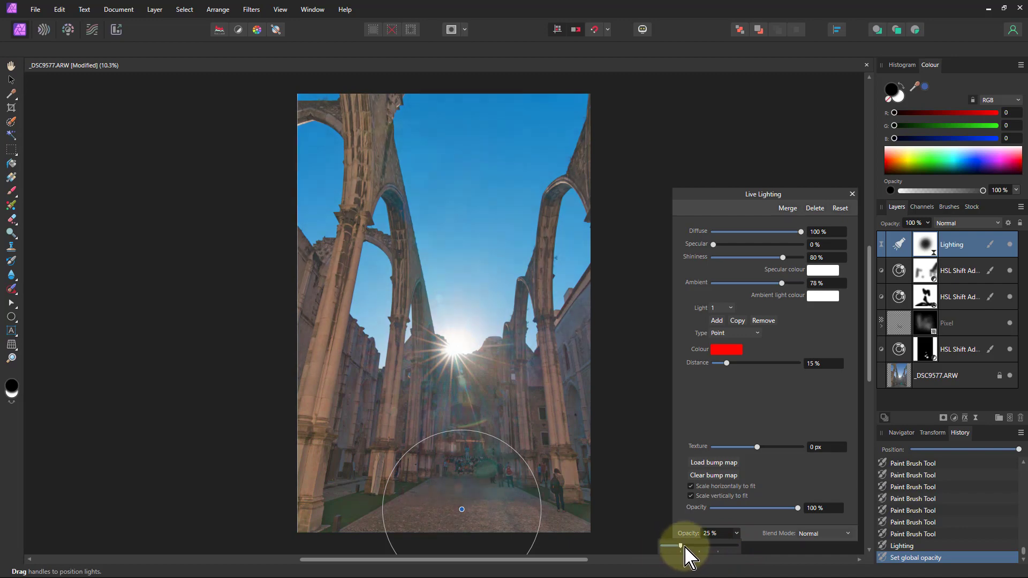
# Shift the point light's colour towards orange by setting its green value to 97, and close the lighting settings.
pyautogui.click(727, 353)
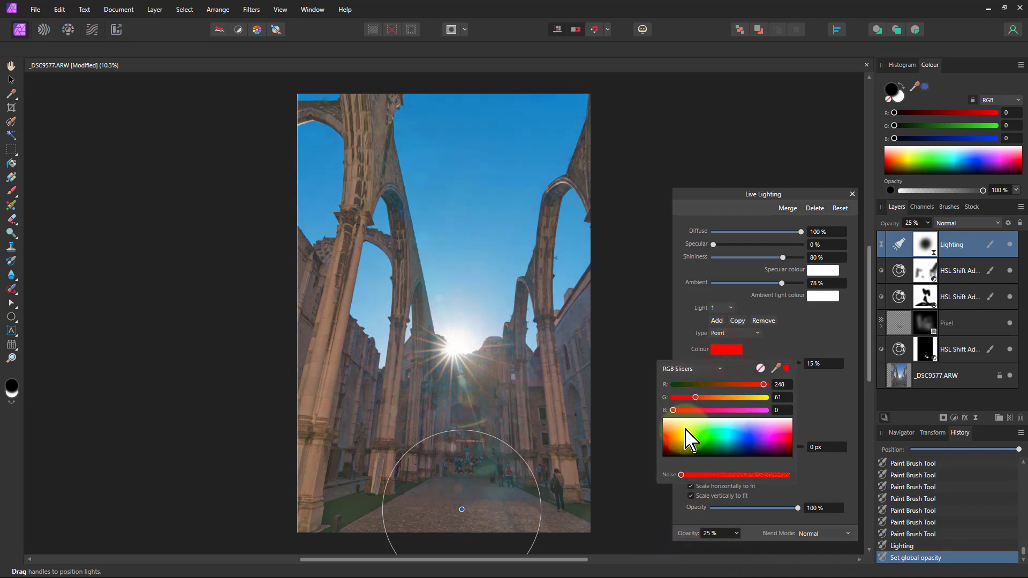
pyautogui.moveTo(696, 400); pyautogui.dragTo(723, 399)
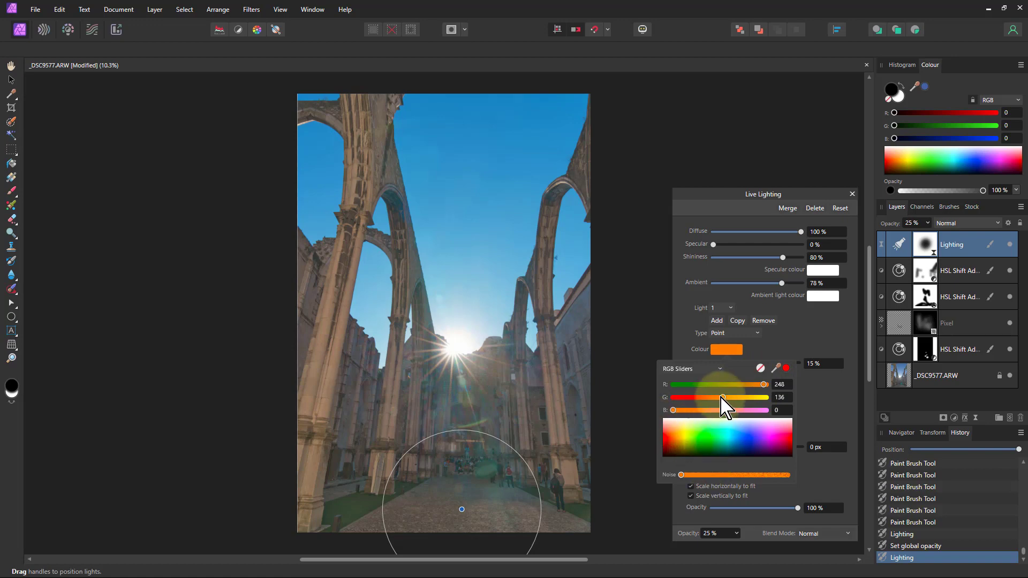
pyautogui.moveTo(720, 398); pyautogui.dragTo(708, 398)
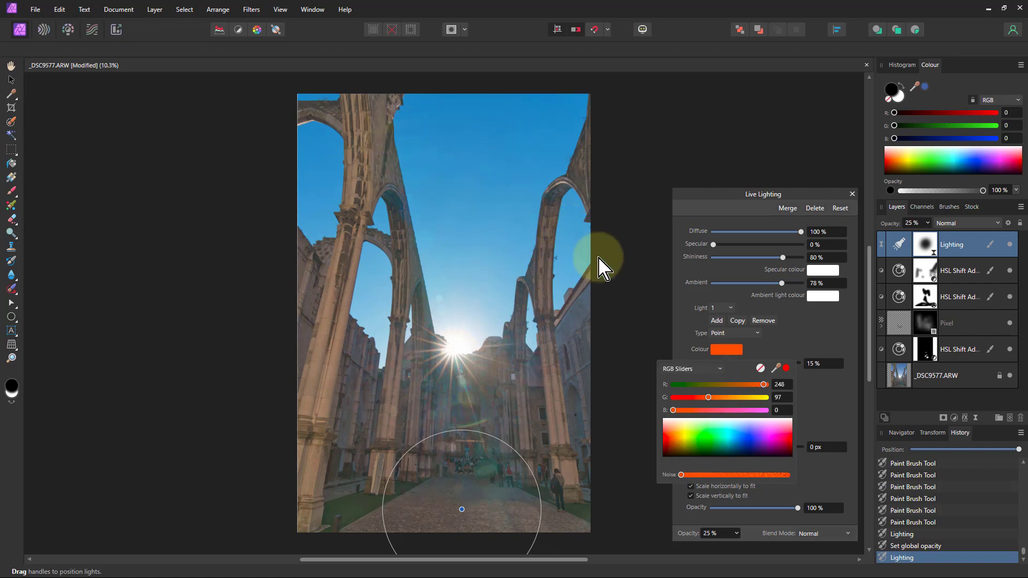
pyautogui.click(853, 182)
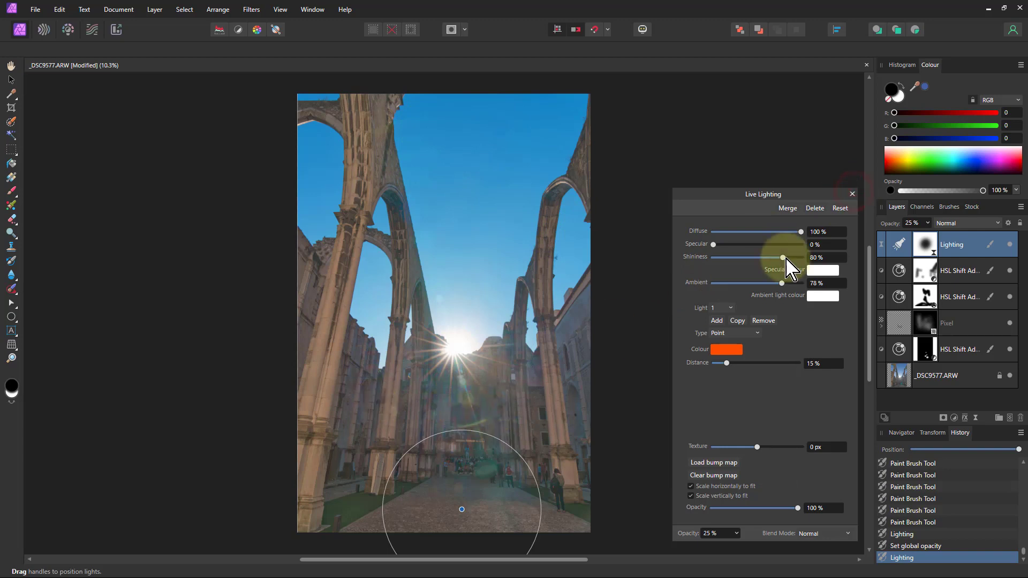
pyautogui.click(853, 194)
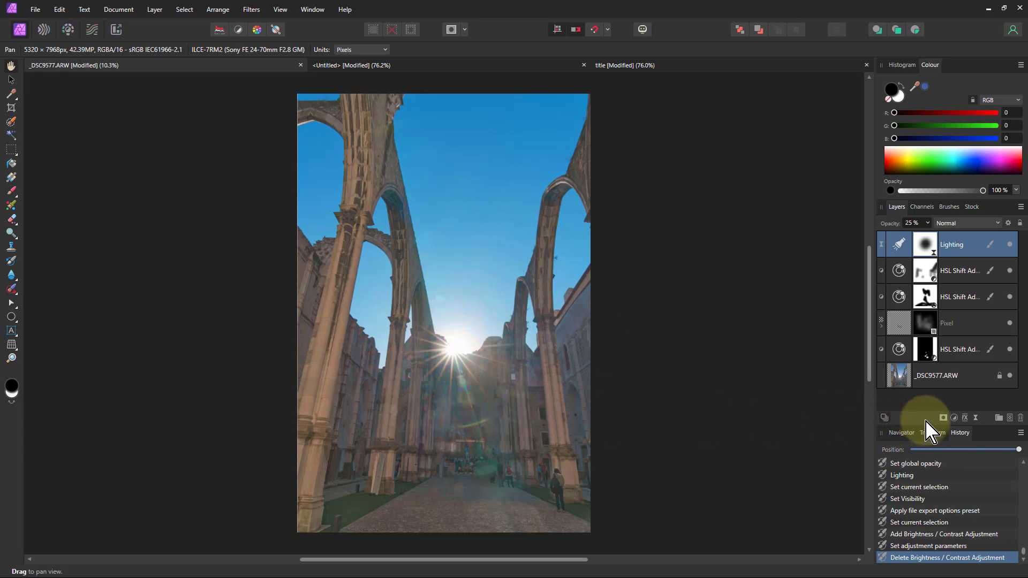
# Add a Brightness / Contrast adjustment above the Lighting layer with brightness 24% and contrast 32%.
pyautogui.click(954, 418)
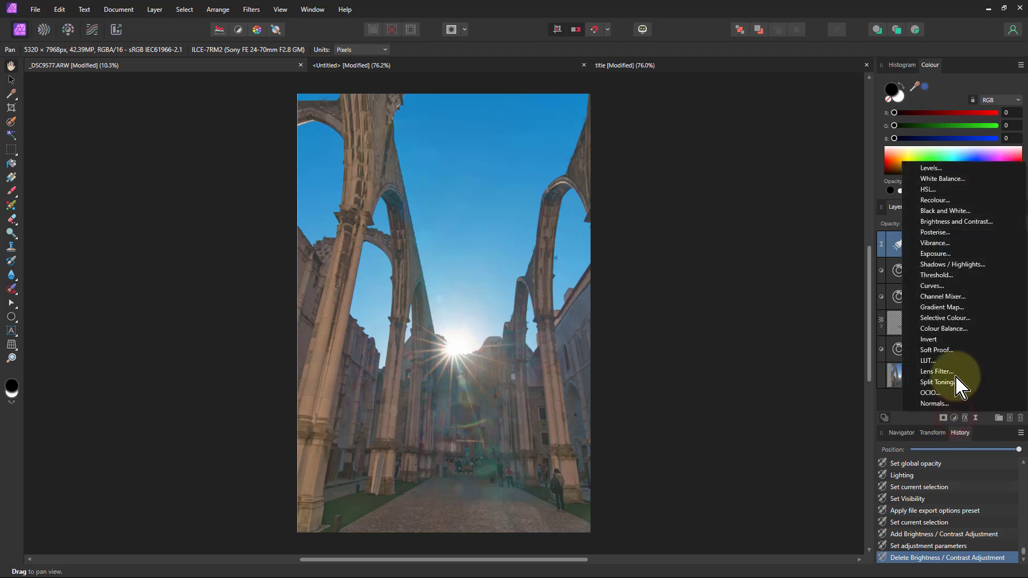
pyautogui.click(945, 222)
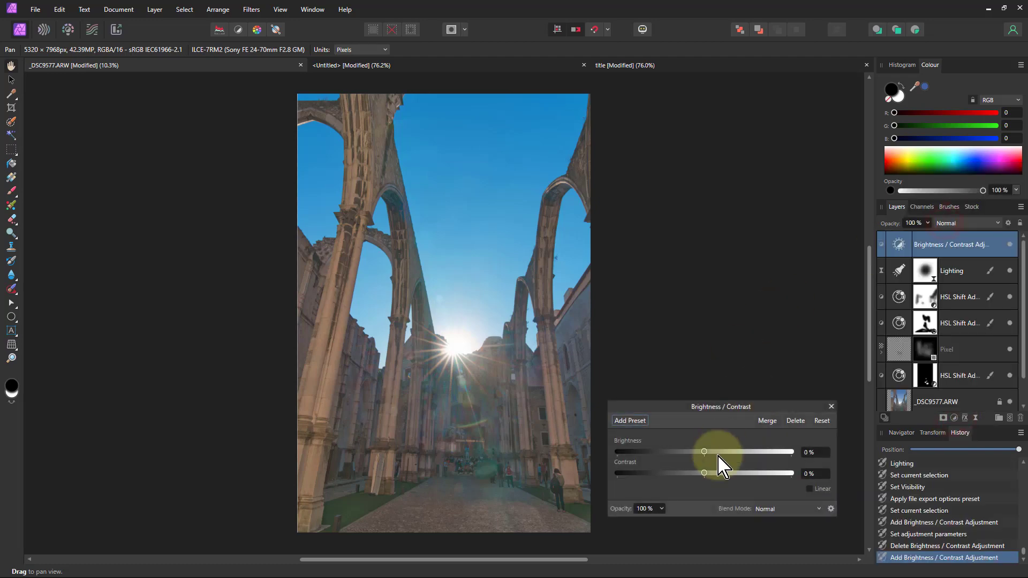
pyautogui.moveTo(705, 473); pyautogui.dragTo(726, 452)
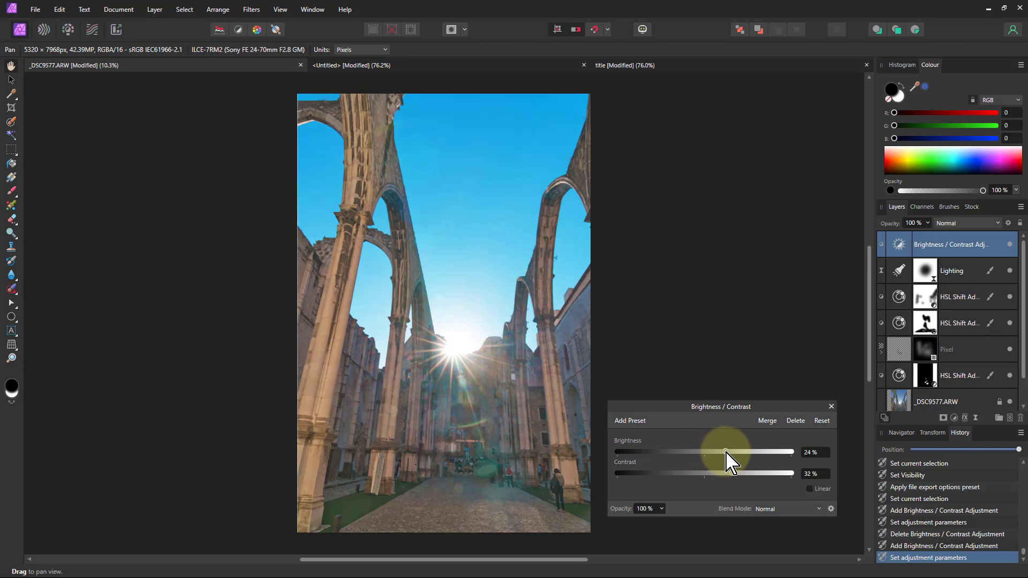